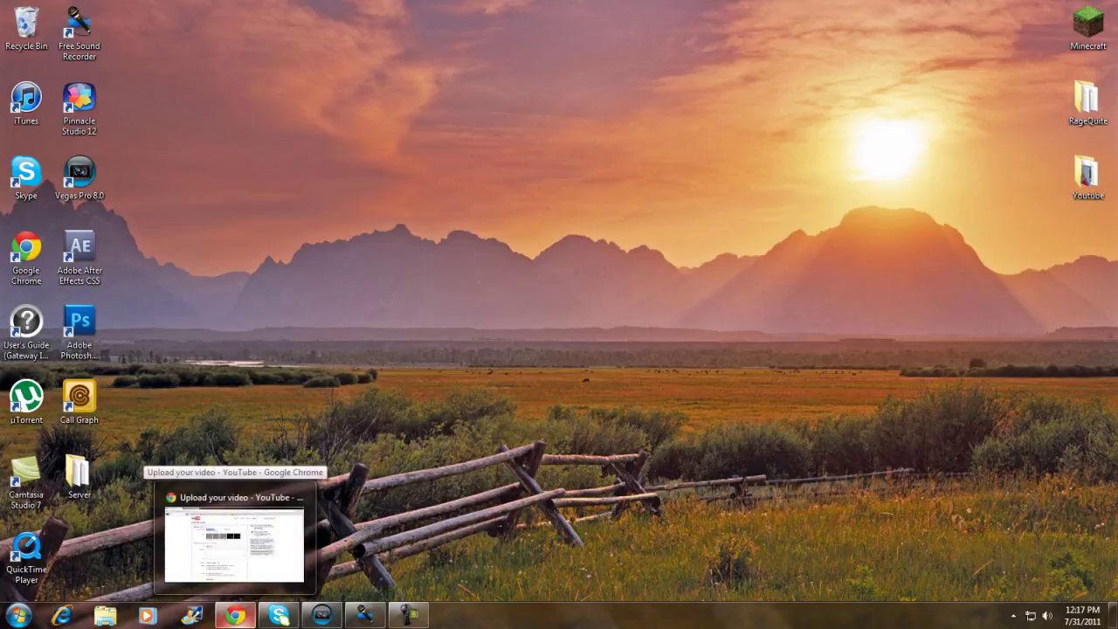
# Step: Switch to Google Chrome and bring up the Texture Pack Central topic on Minecraft Forums
pyautogui.click(235, 615)
pyautogui.click(234, 537)
pyautogui.hotkey('ctrl', 'Tab')
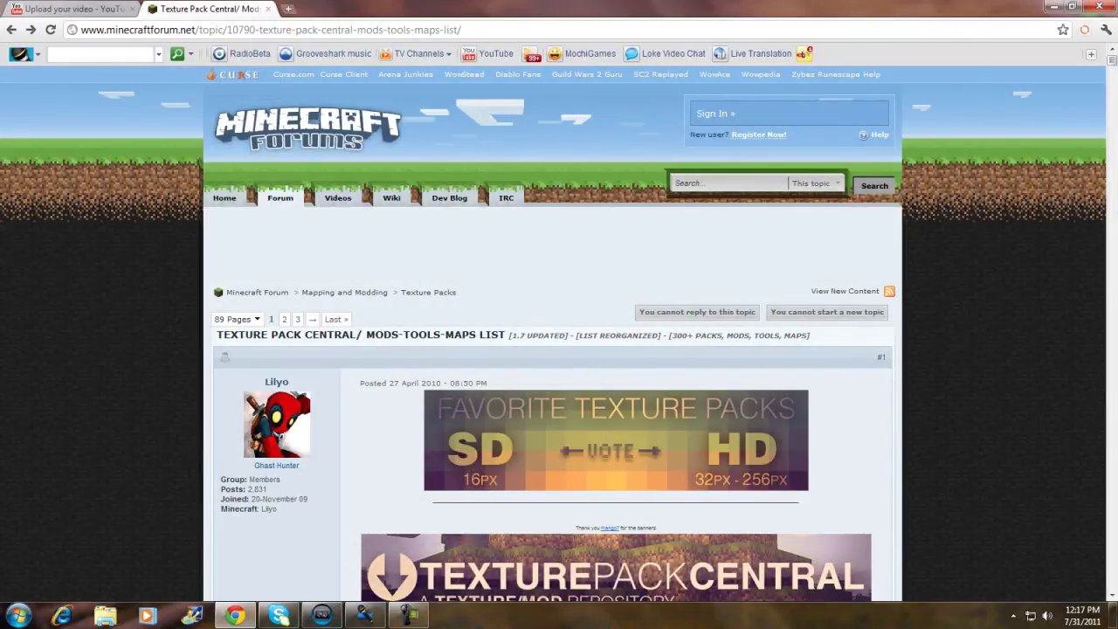
# Step: Look through the Beta 1.7 texture packs listed in the topic, down to the CanvasCraft entry
pyautogui.scroll(-2, 559, 336)
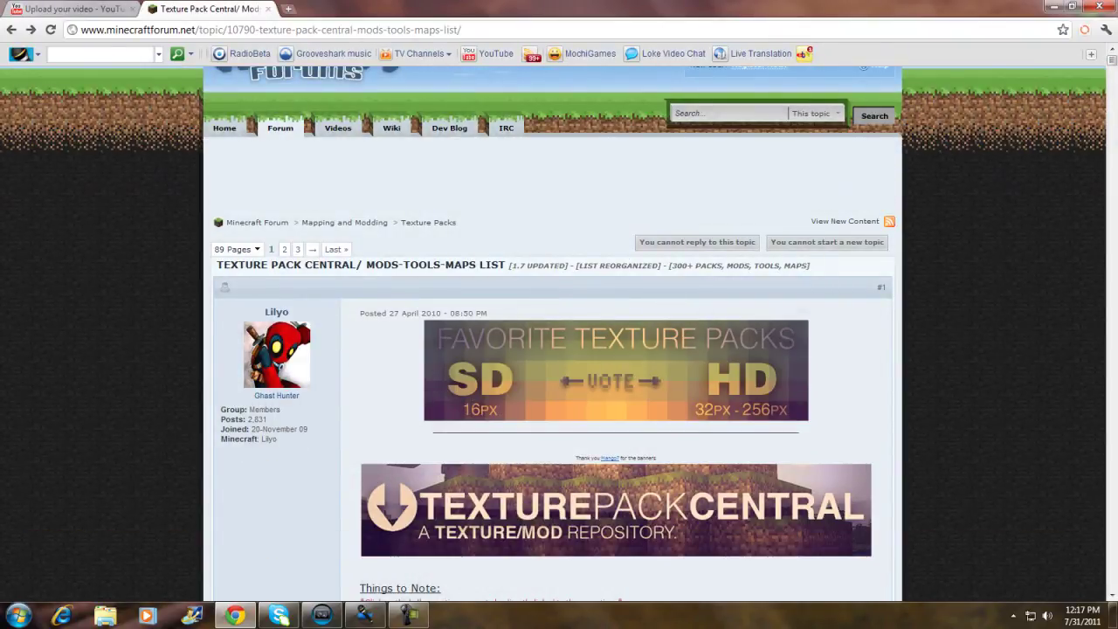
pyautogui.scroll(2, 559, 335)
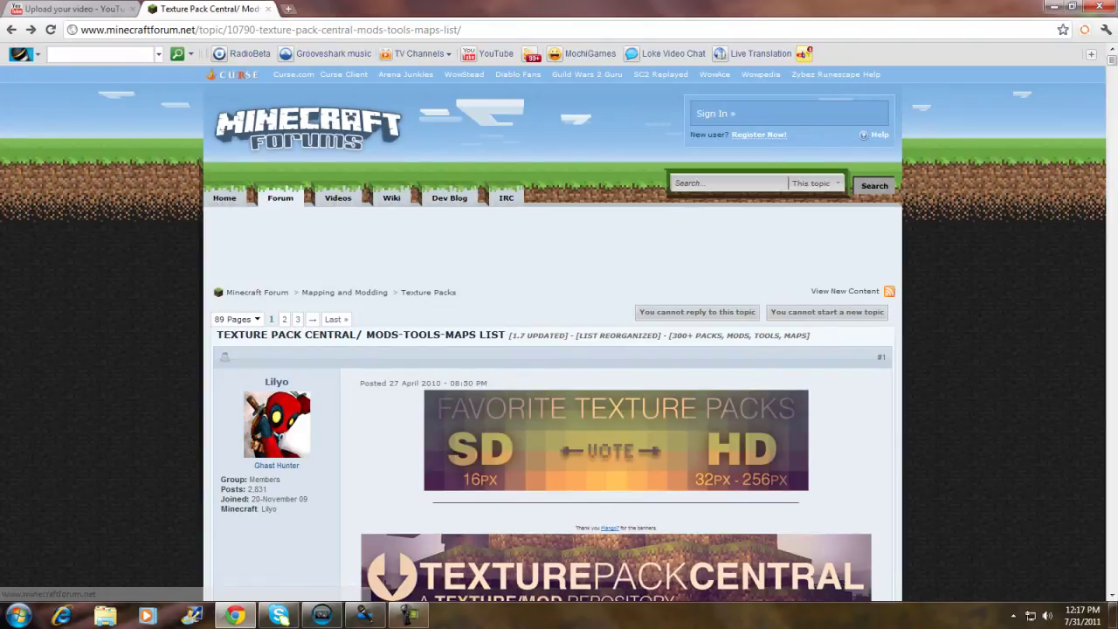
pyautogui.scroll(-10, 559, 335)
pyautogui.scroll(-8, 559, 335)
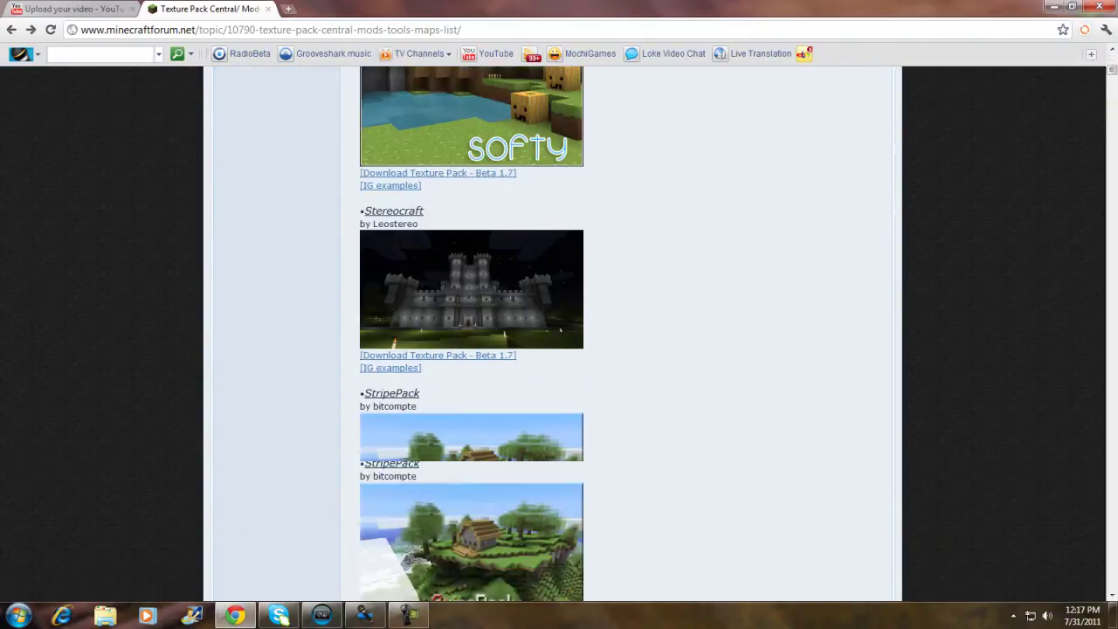
pyautogui.scroll(-4, 559, 335)
pyautogui.scroll(-3, 559, 335)
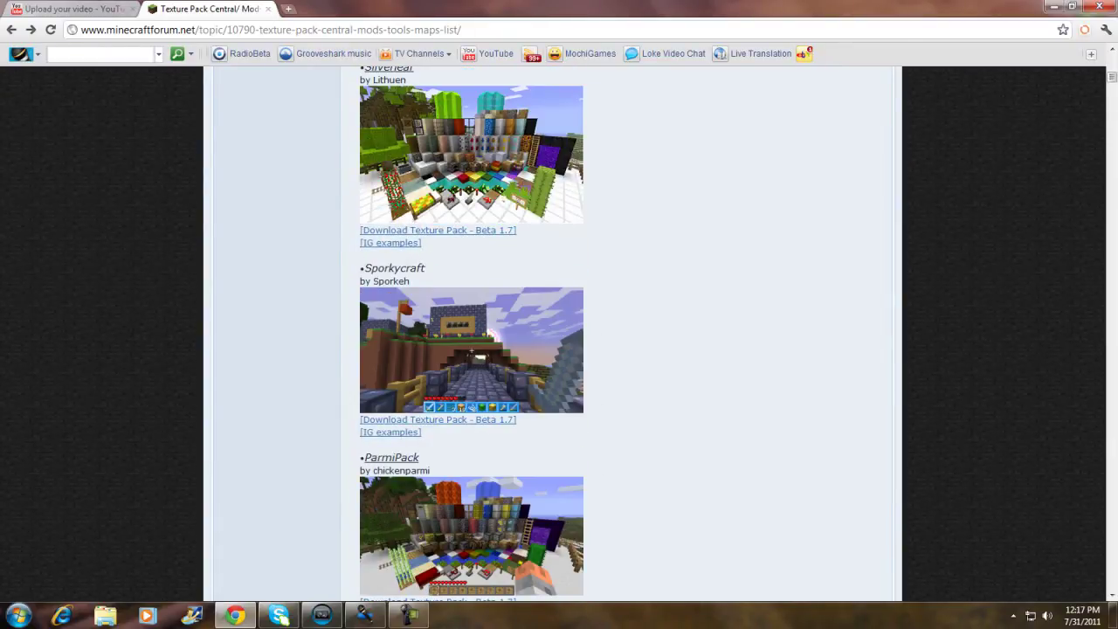
pyautogui.scroll(3, 559, 335)
pyautogui.scroll(-6, 559, 335)
pyautogui.scroll(-7, 559, 336)
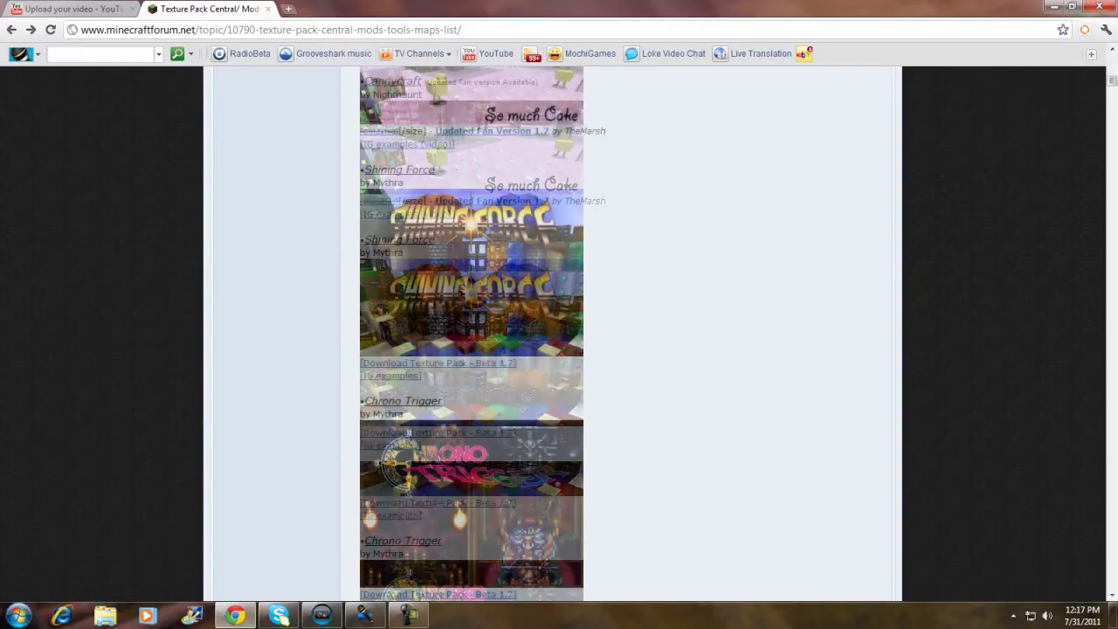
pyautogui.scroll(-6, 559, 335)
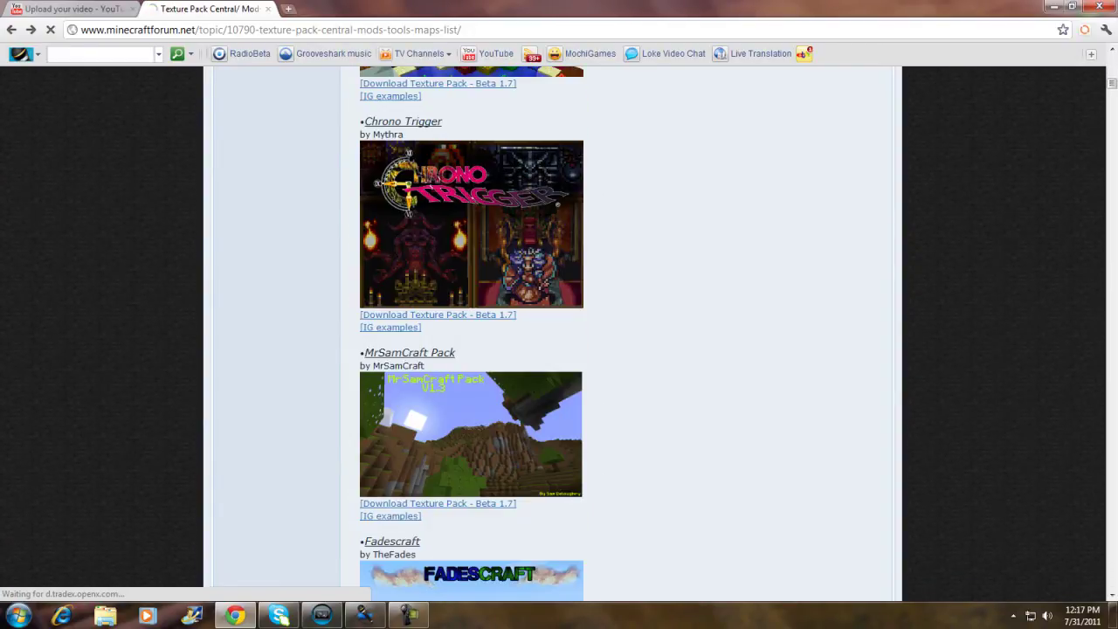
pyautogui.scroll(-3, 559, 335)
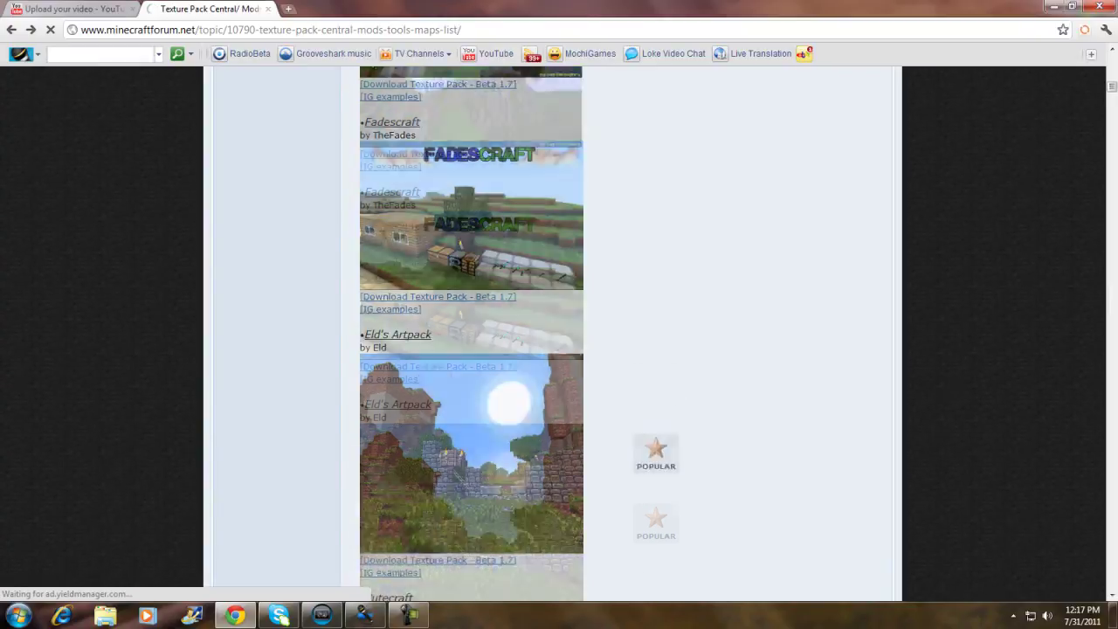
pyautogui.scroll(-10, 559, 336)
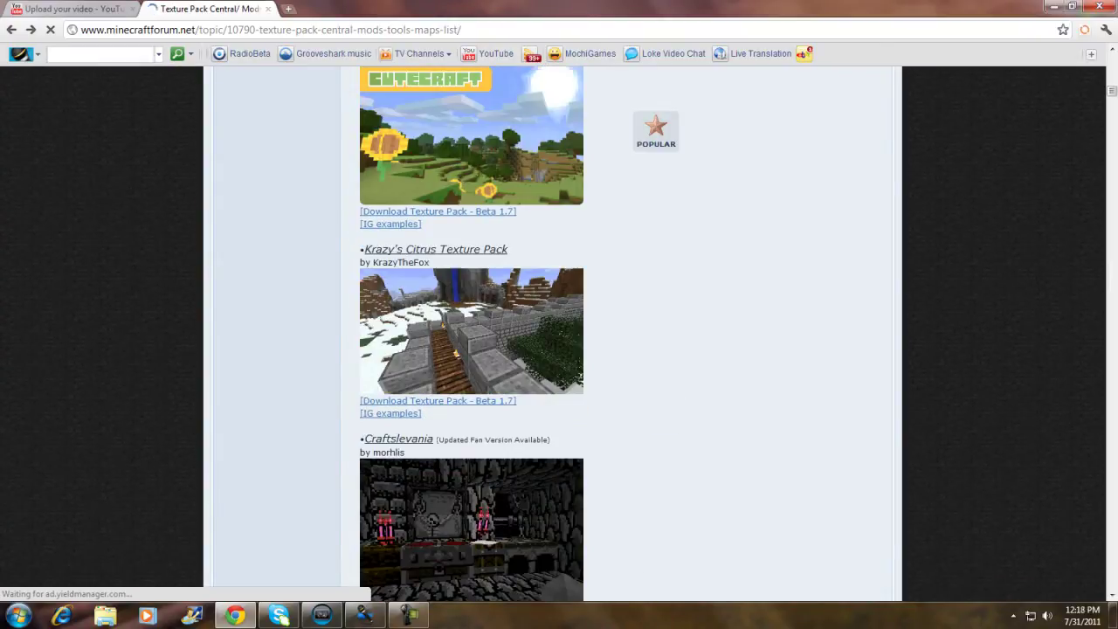
pyautogui.scroll(-8, 559, 335)
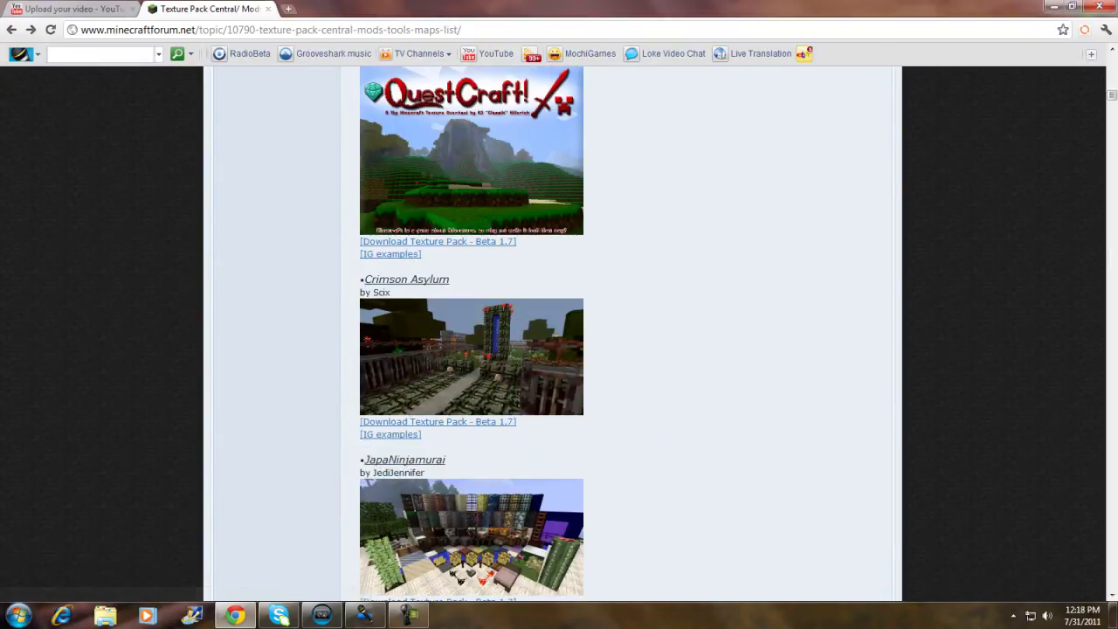
pyautogui.scroll(-6, 559, 335)
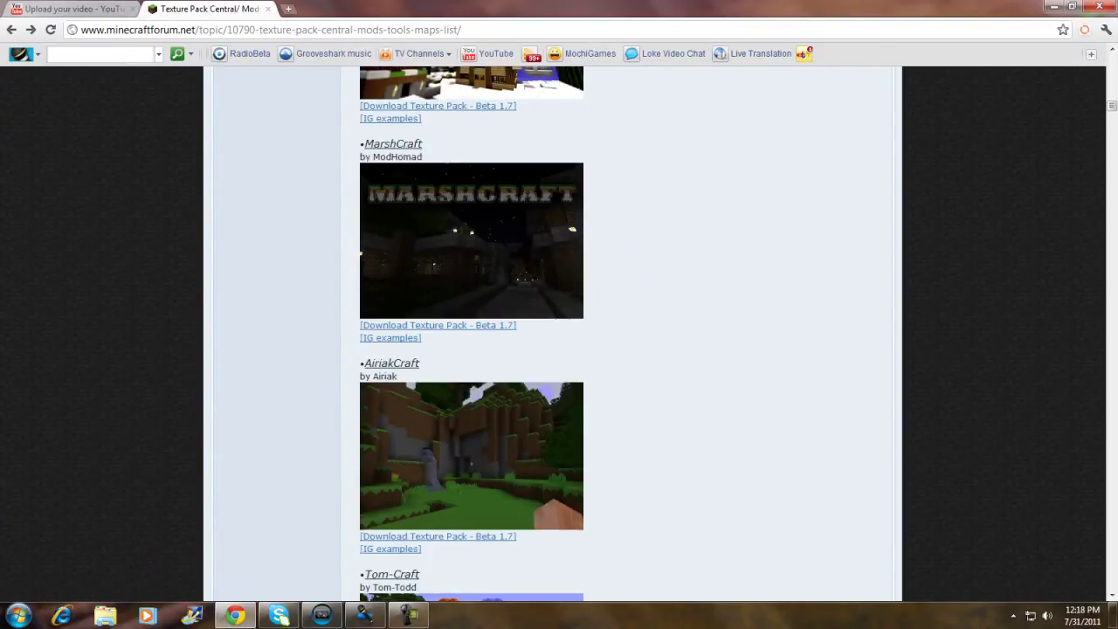
pyautogui.scroll(-3, 558, 335)
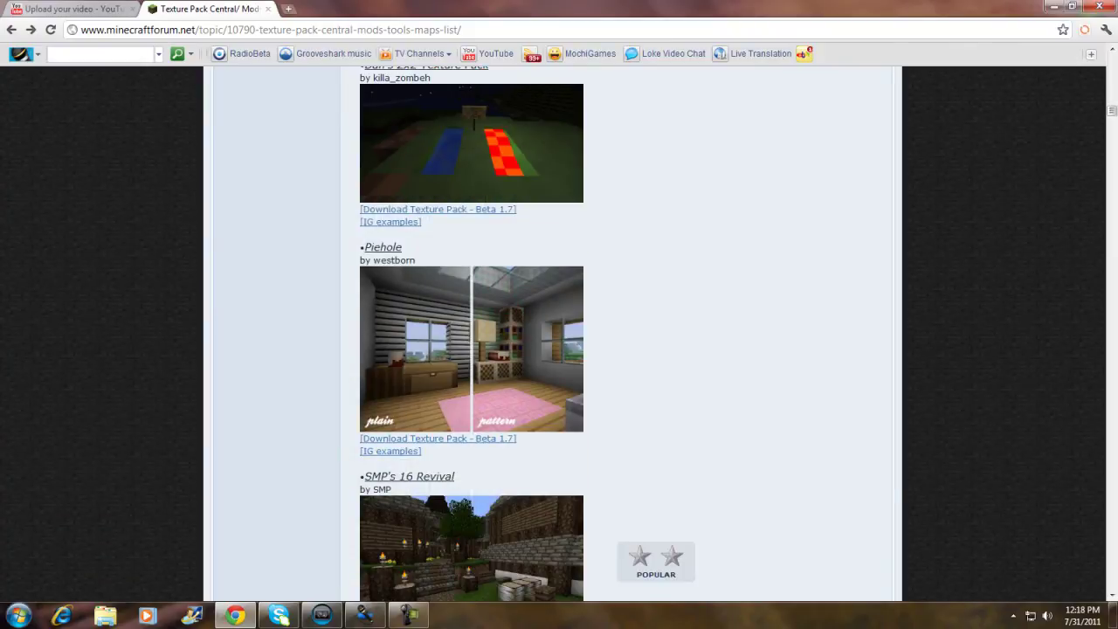
pyautogui.scroll(-6, 559, 336)
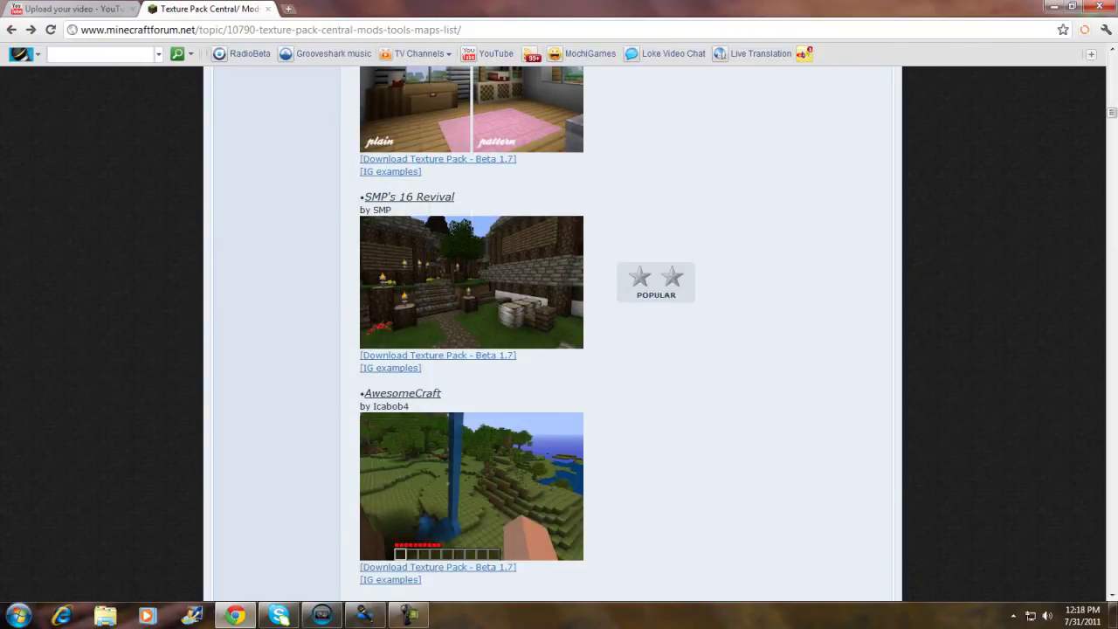
pyautogui.scroll(-5, 559, 336)
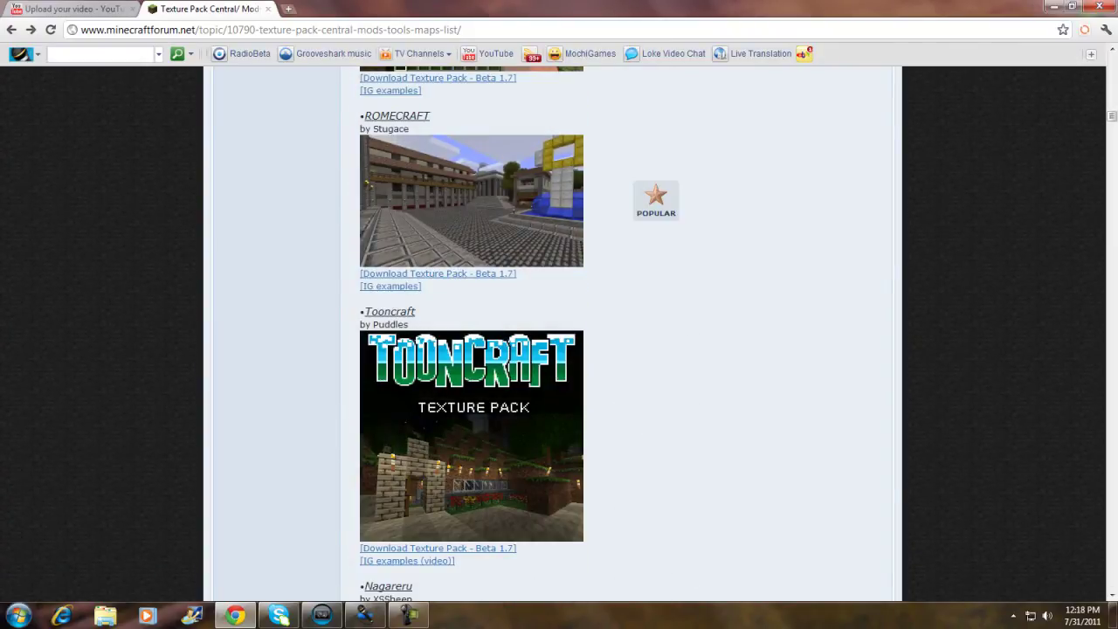
pyautogui.scroll(-20, 559, 335)
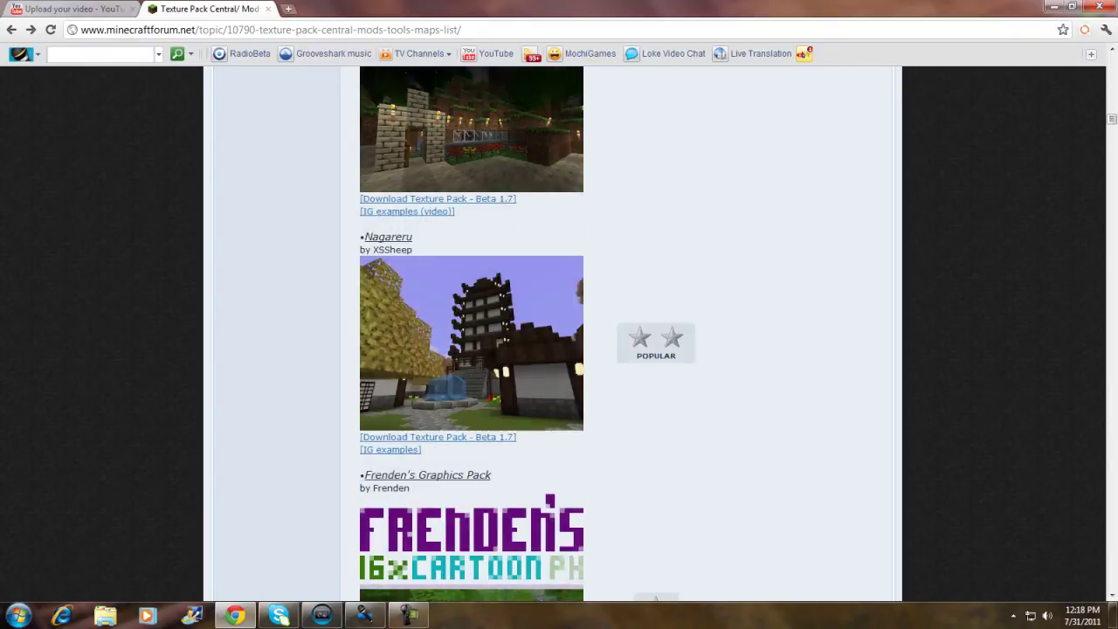
pyautogui.scroll(-9, 559, 336)
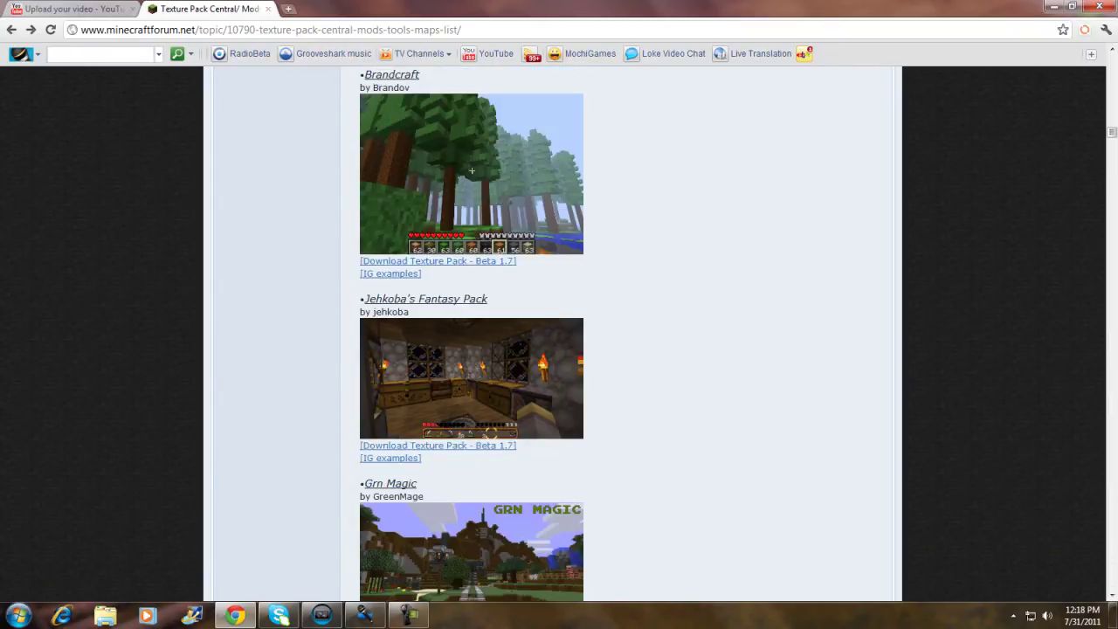
pyautogui.scroll(-10, 559, 335)
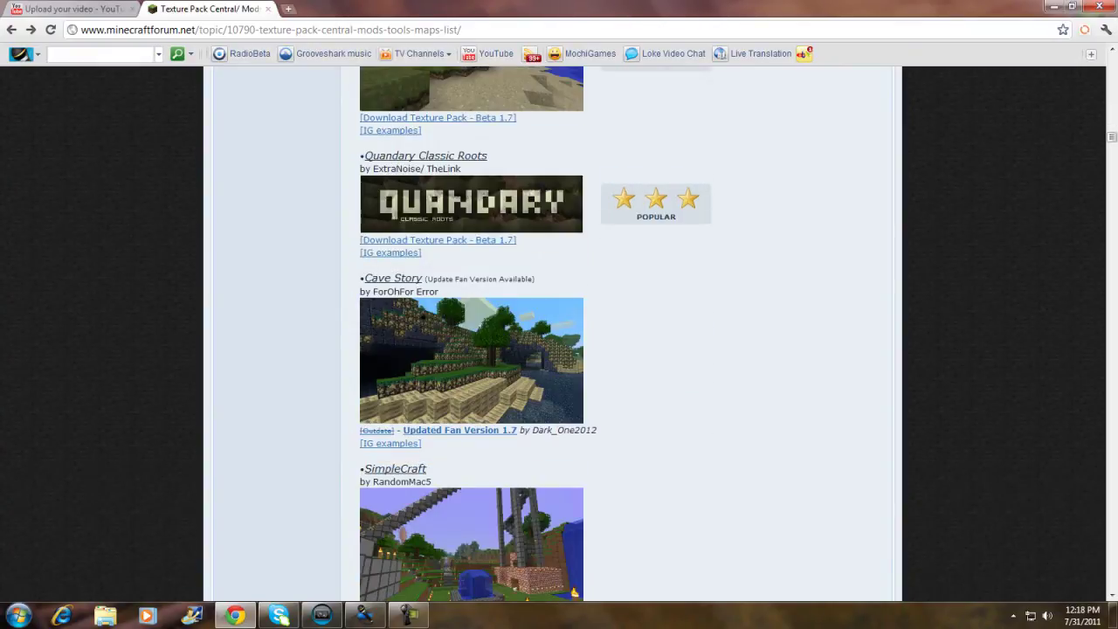
pyautogui.scroll(-10, 559, 335)
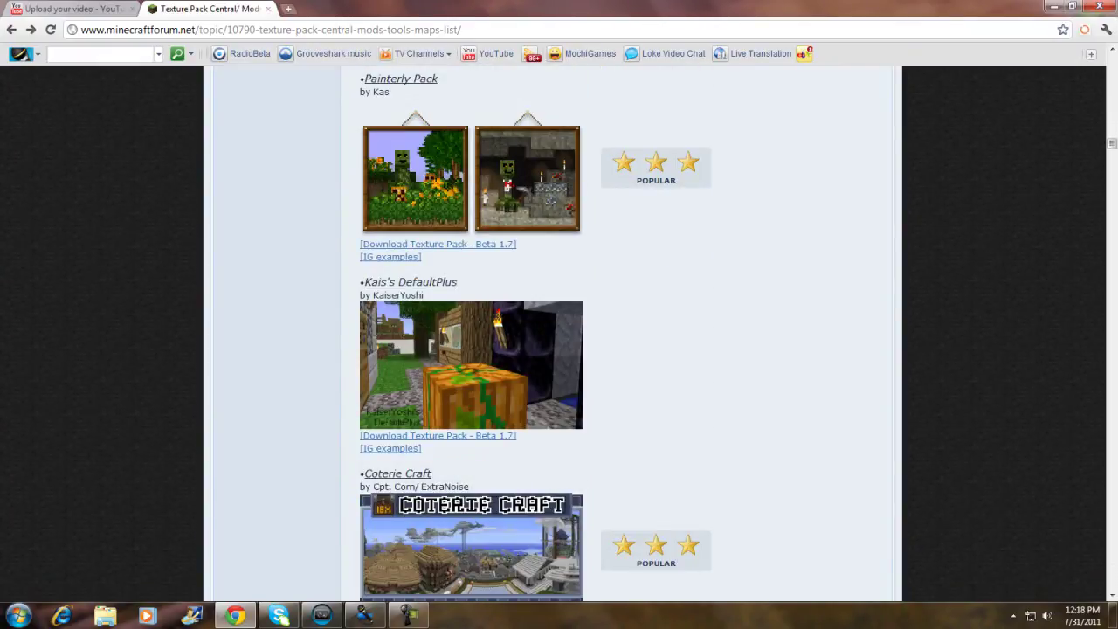
pyautogui.scroll(-2, 558, 335)
pyautogui.scroll(-3, 559, 335)
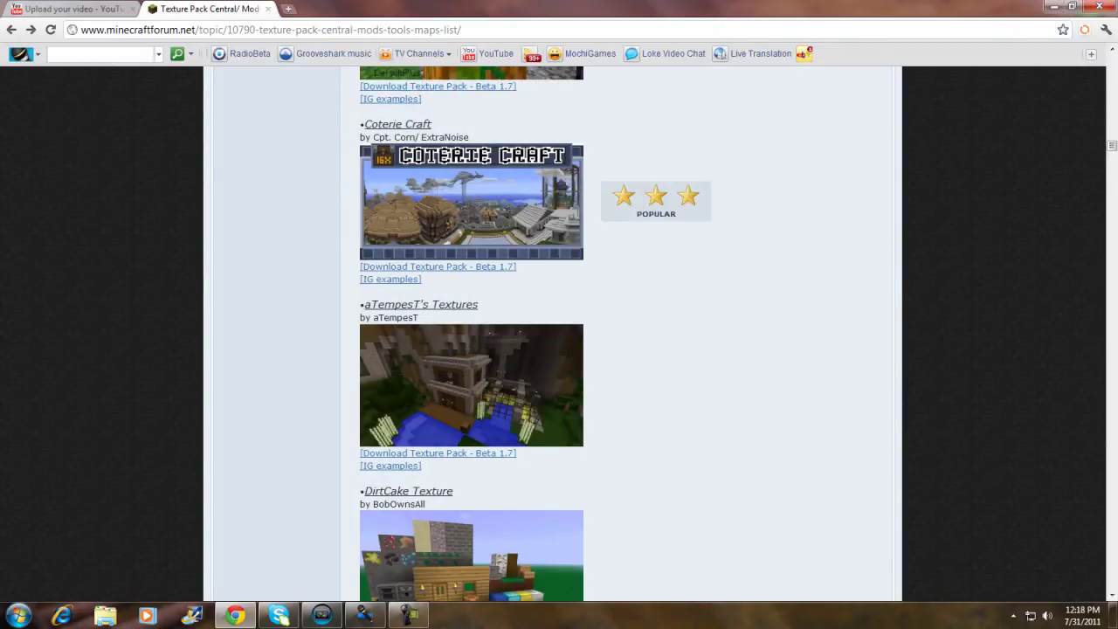
pyautogui.scroll(-7, 559, 336)
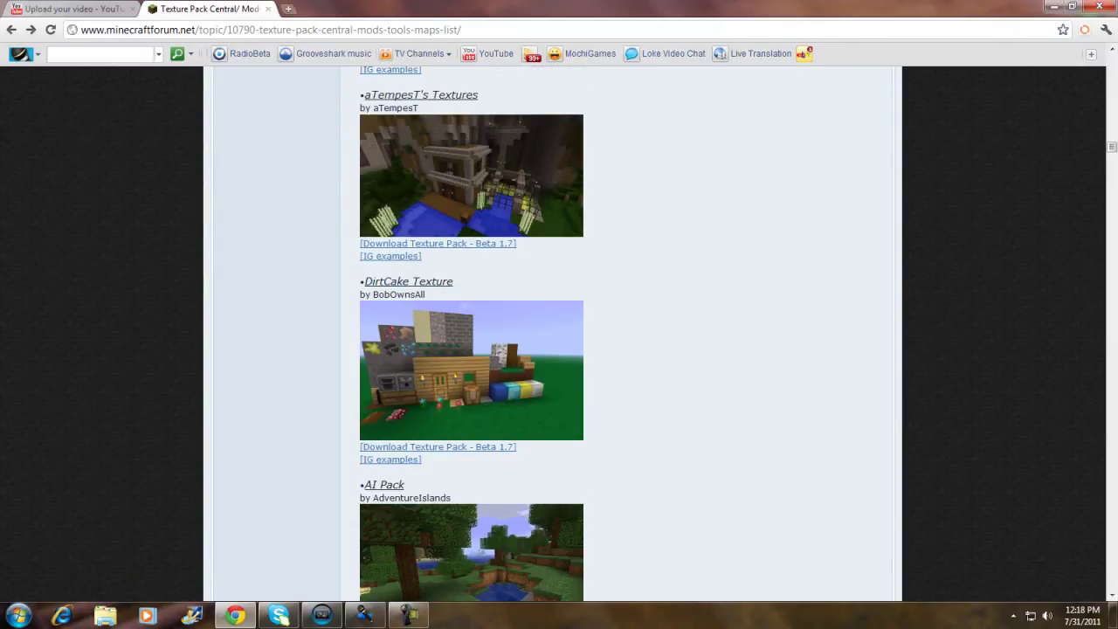
pyautogui.scroll(-6, 559, 336)
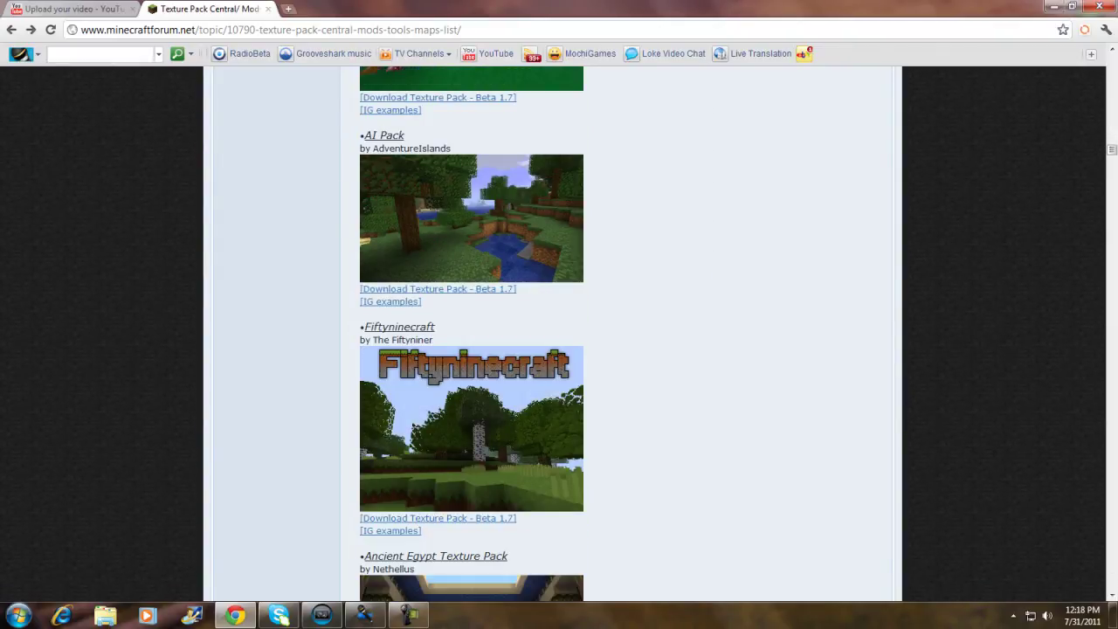
pyautogui.scroll(-9, 559, 336)
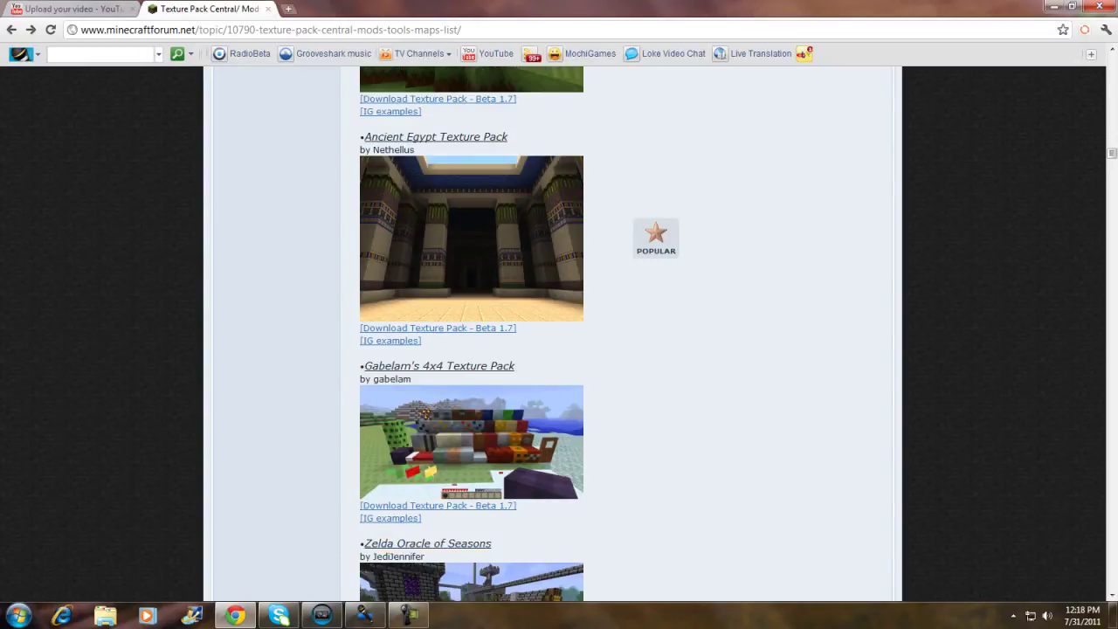
pyautogui.scroll(-10, 559, 336)
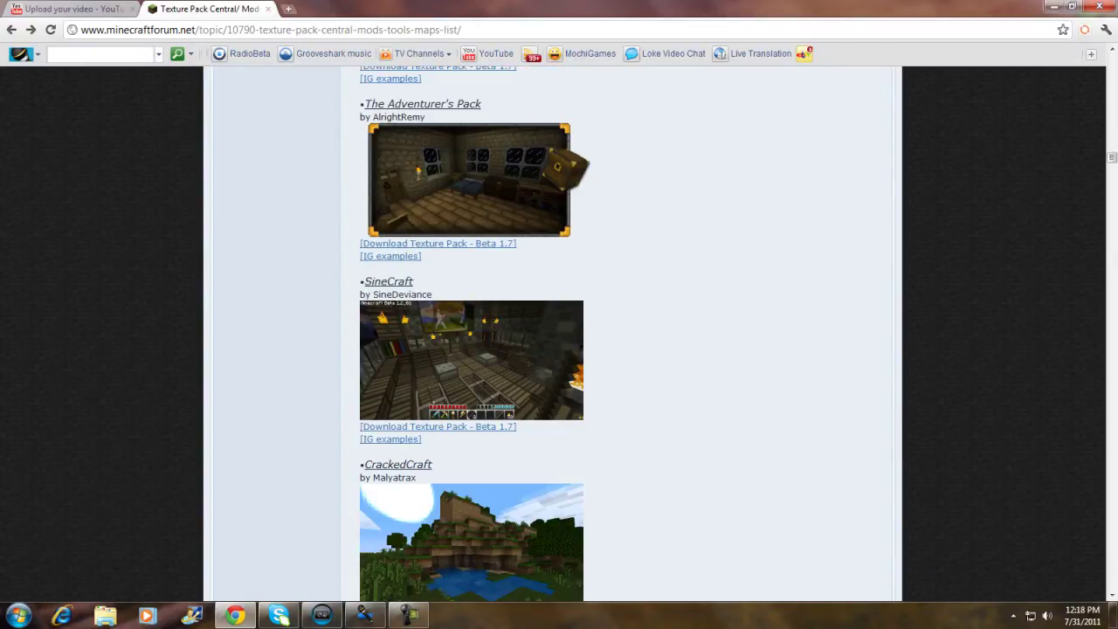
pyautogui.scroll(-5, 558, 335)
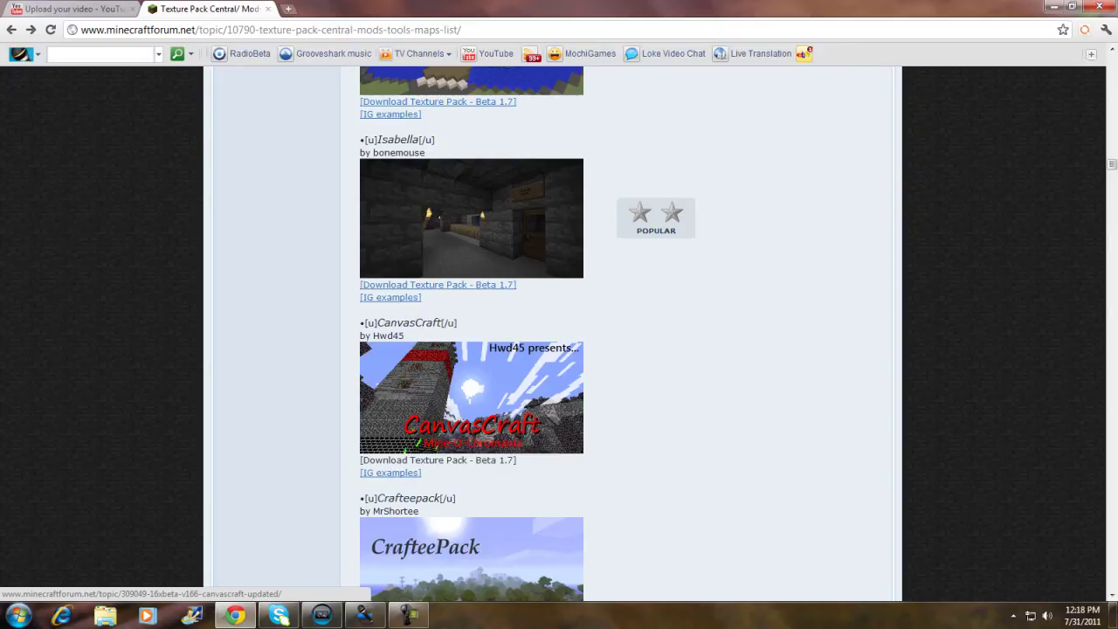
# Step: Open the CanvasCraft texture pack's topic and download the pack's zip file through its MediaFire link
pyautogui.click(480, 460)
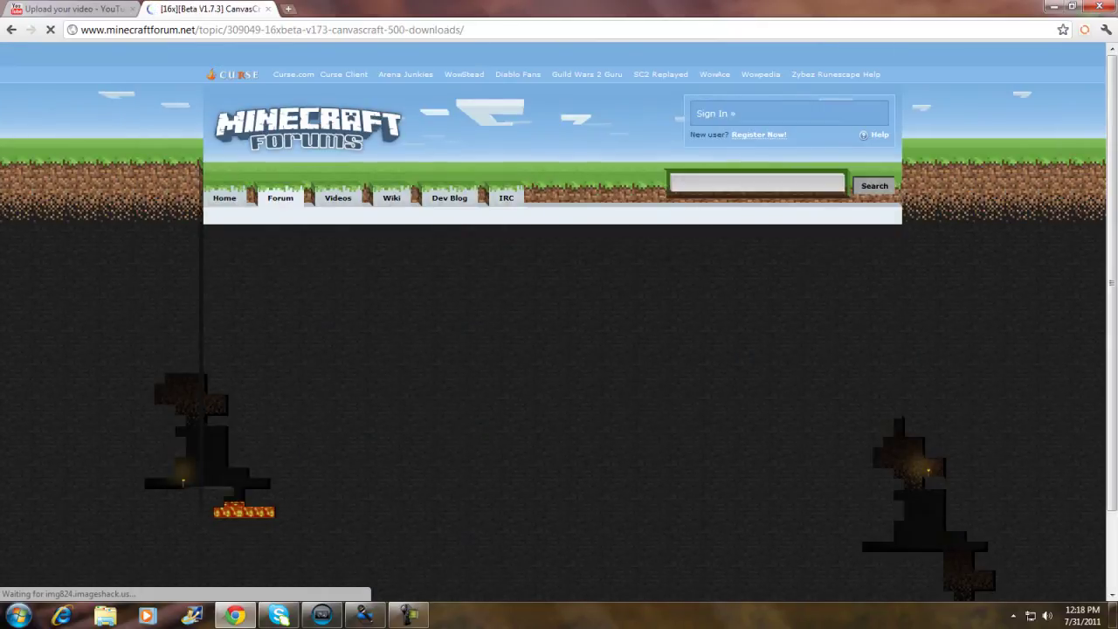
pyautogui.scroll(-2, 559, 321)
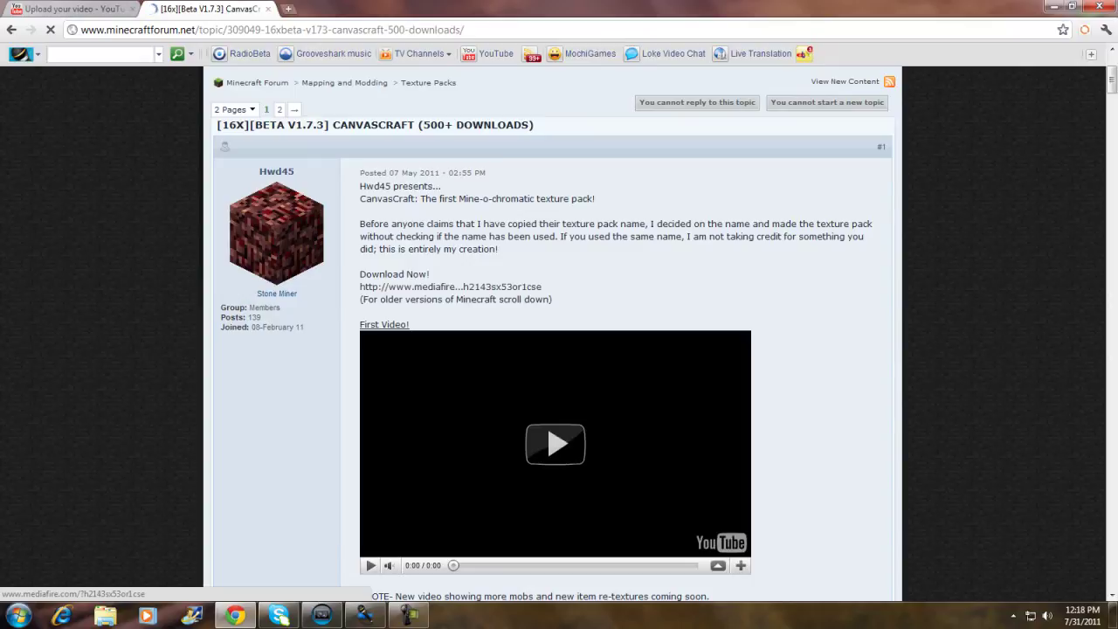
pyautogui.click(451, 286)
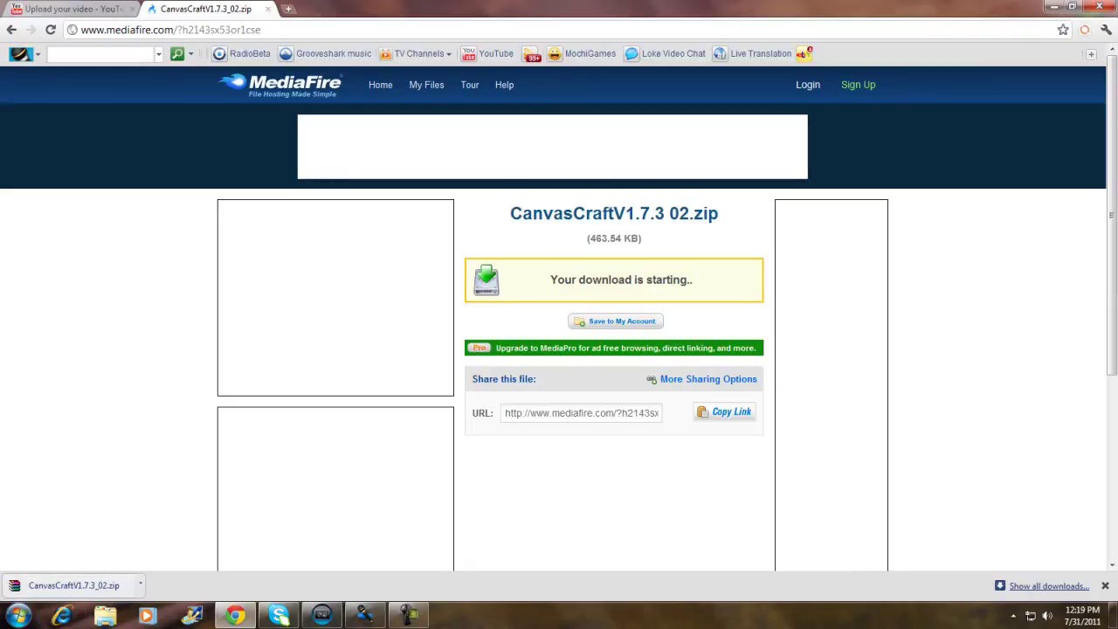
# Step: Open the Windows Roaming application data folder by running %appdata%
pyautogui.click(17, 615)
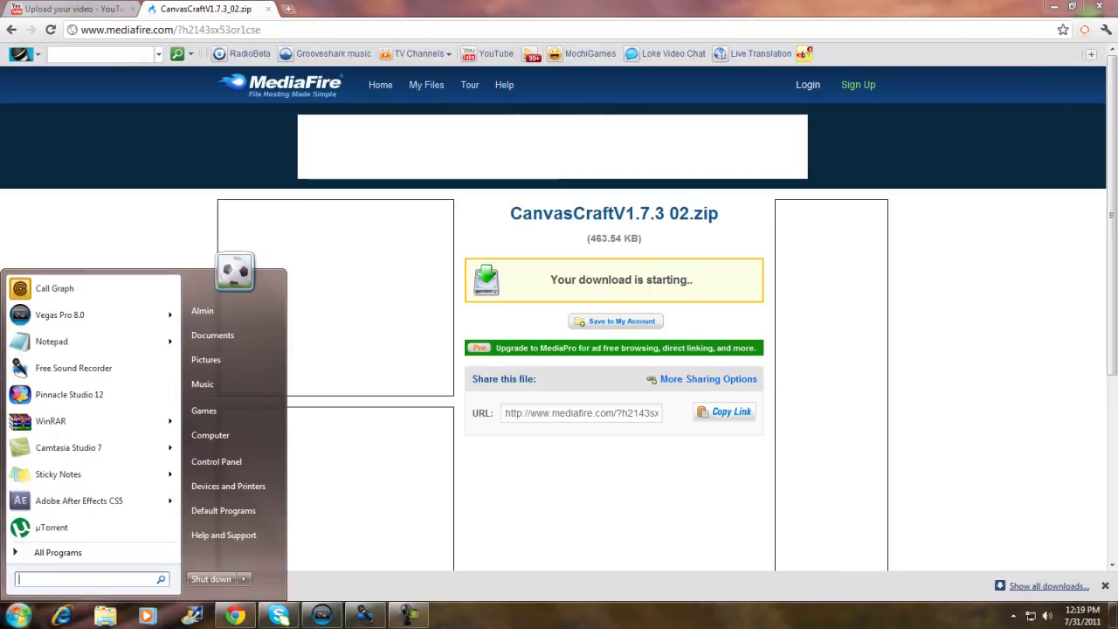
pyautogui.write('%')
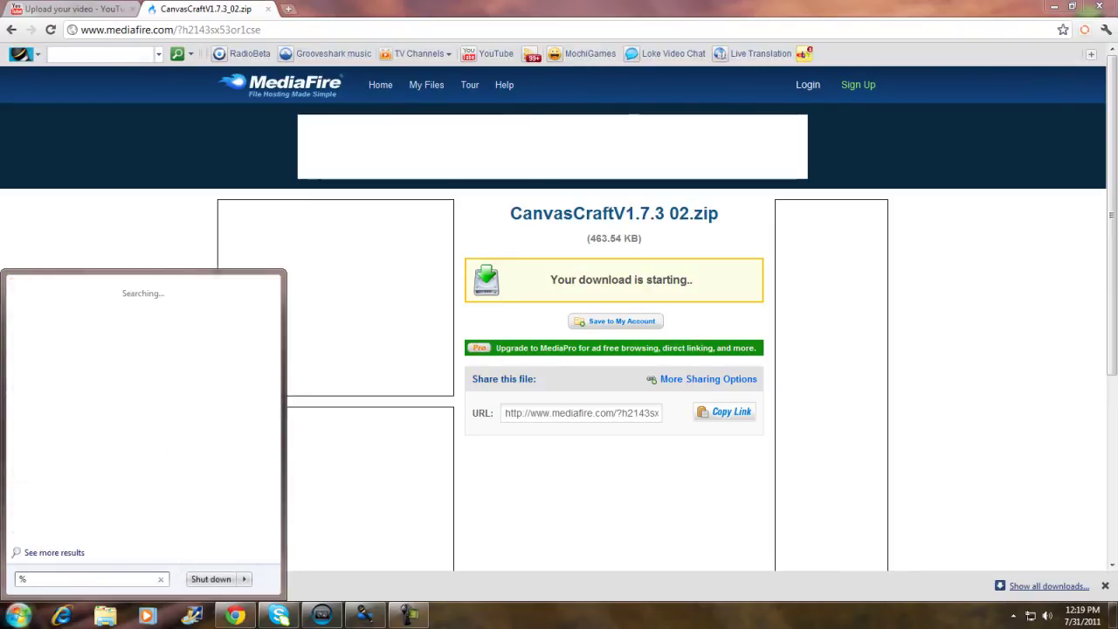
pyautogui.write('app')
pyautogui.write('data')
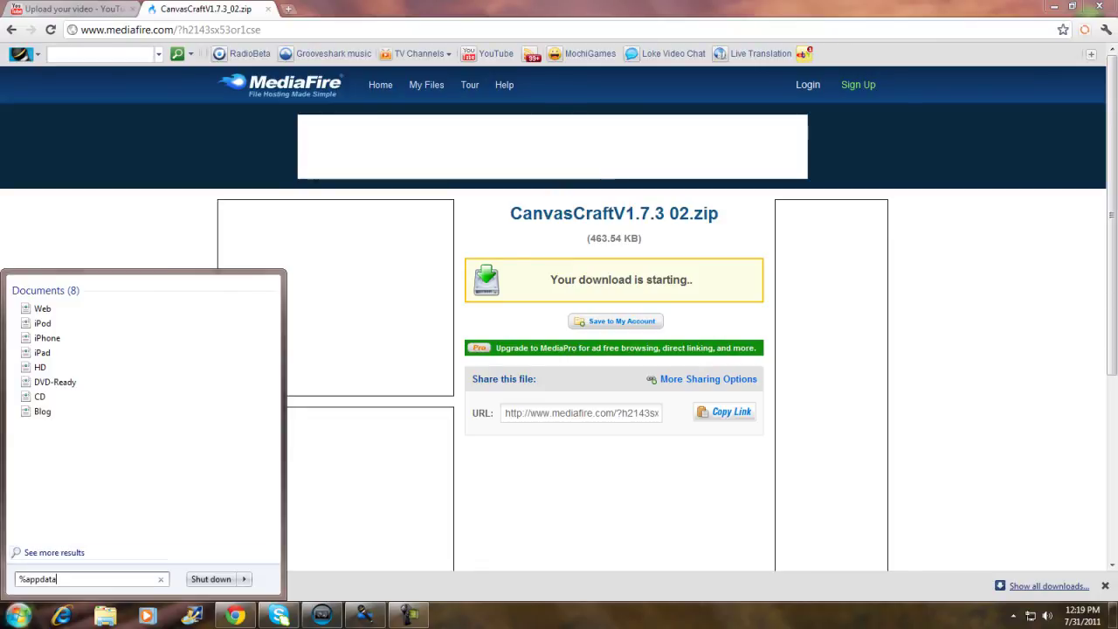
pyautogui.press('Up')
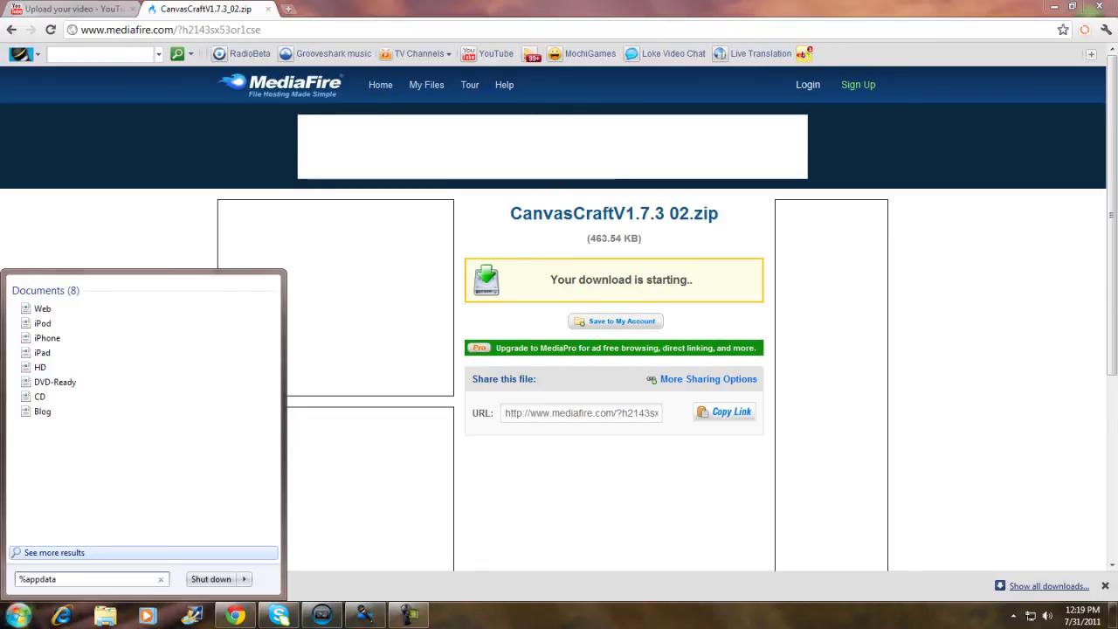
pyautogui.write('%')
pyautogui.press('Return')
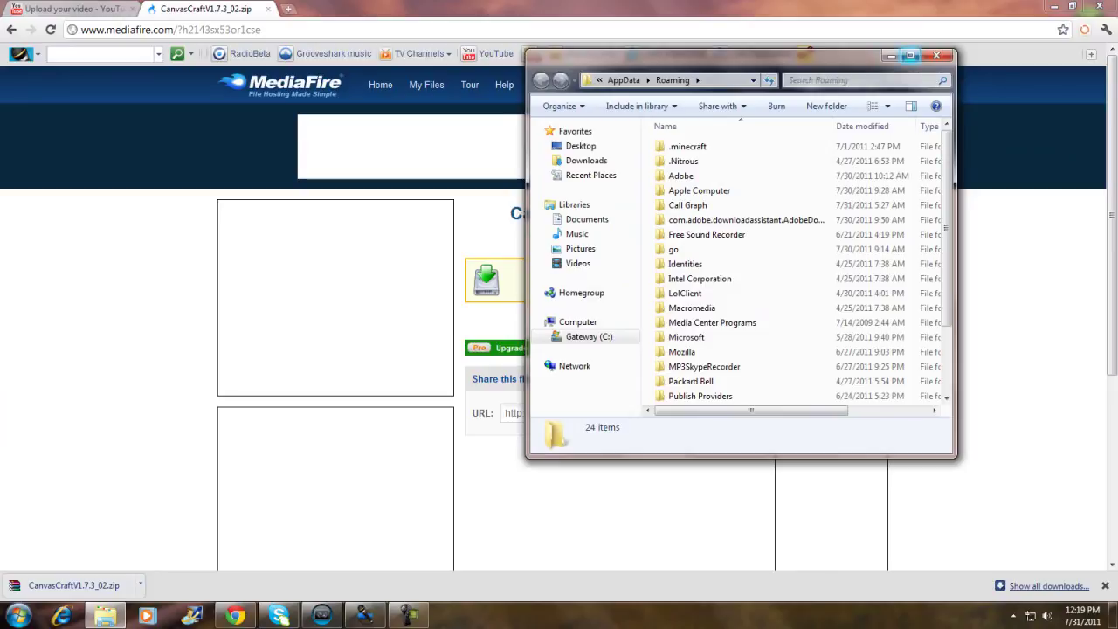
# Step: Open the texturepacks folder inside .minecraft and copy the downloaded CanvasCraftV1.7.3_02.zip into it
pyautogui.moveTo(878, 56); pyautogui.dragTo(1016, 22)
pyautogui.doubleClick(826, 112)
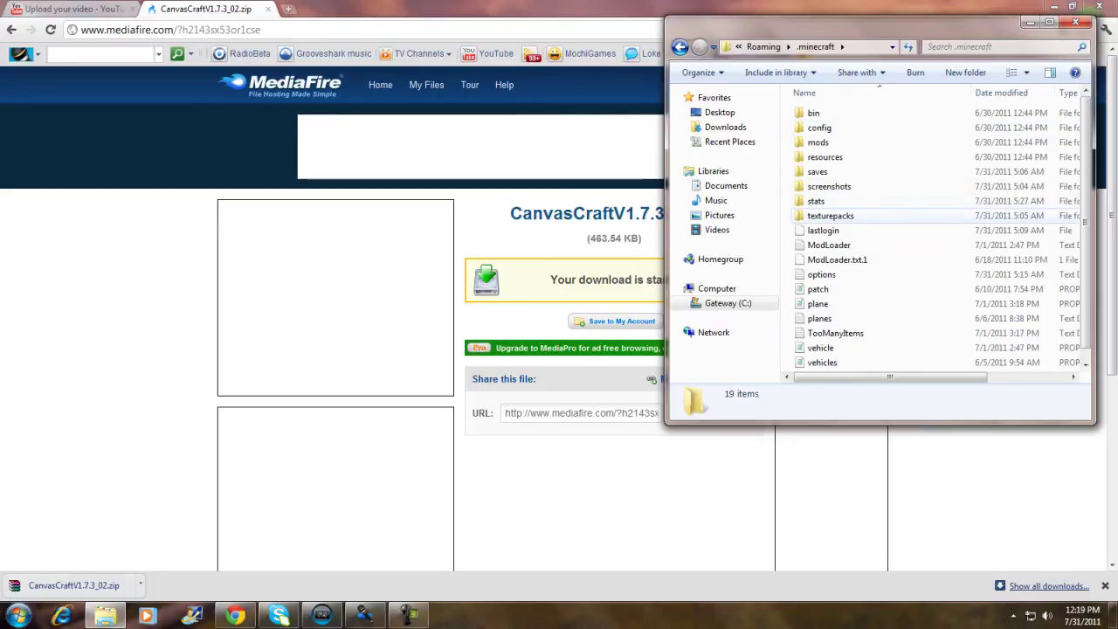
pyautogui.doubleClick(830, 216)
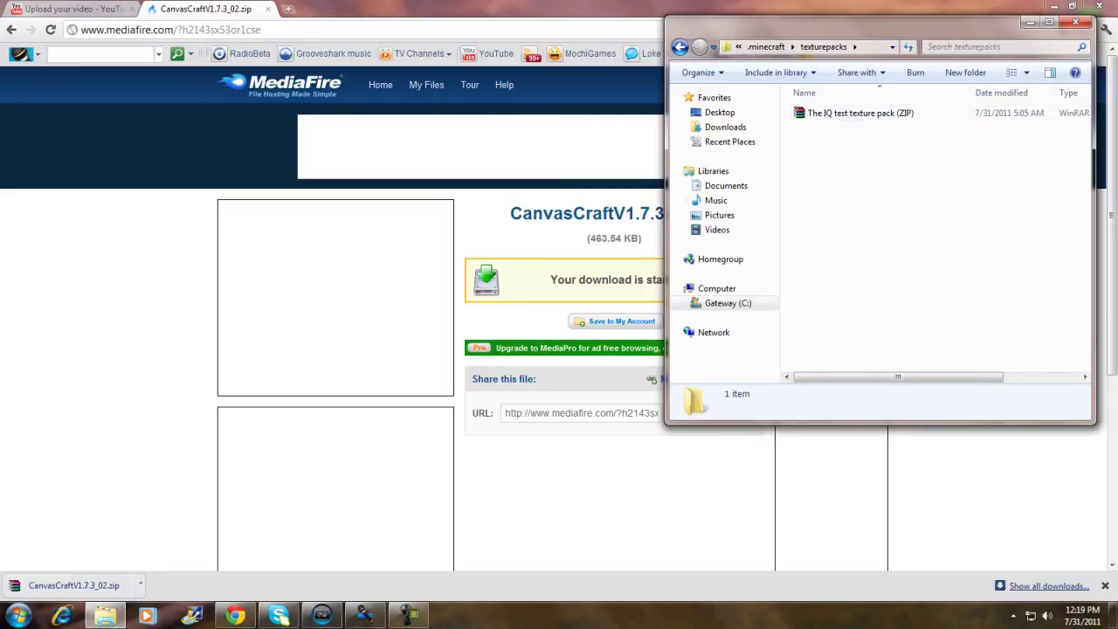
pyautogui.moveTo(73, 585); pyautogui.dragTo(940, 202)
pyautogui.click(940, 202)
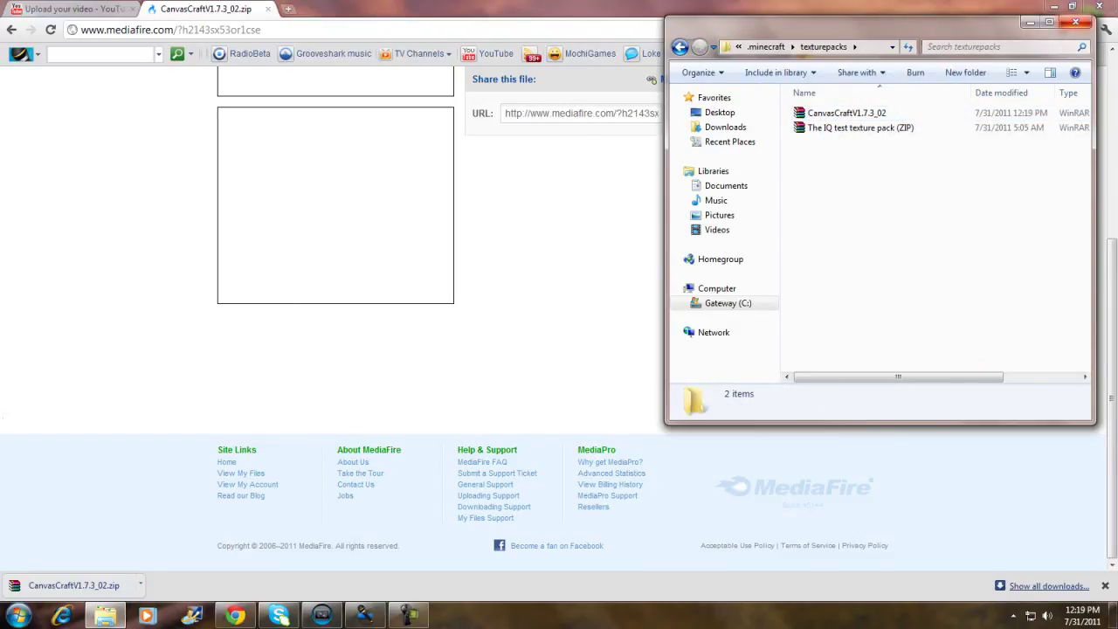
# Step: Close the texturepacks folder, then launch Minecraft from the desktop and maximize its launcher window
pyautogui.click(1075, 22)
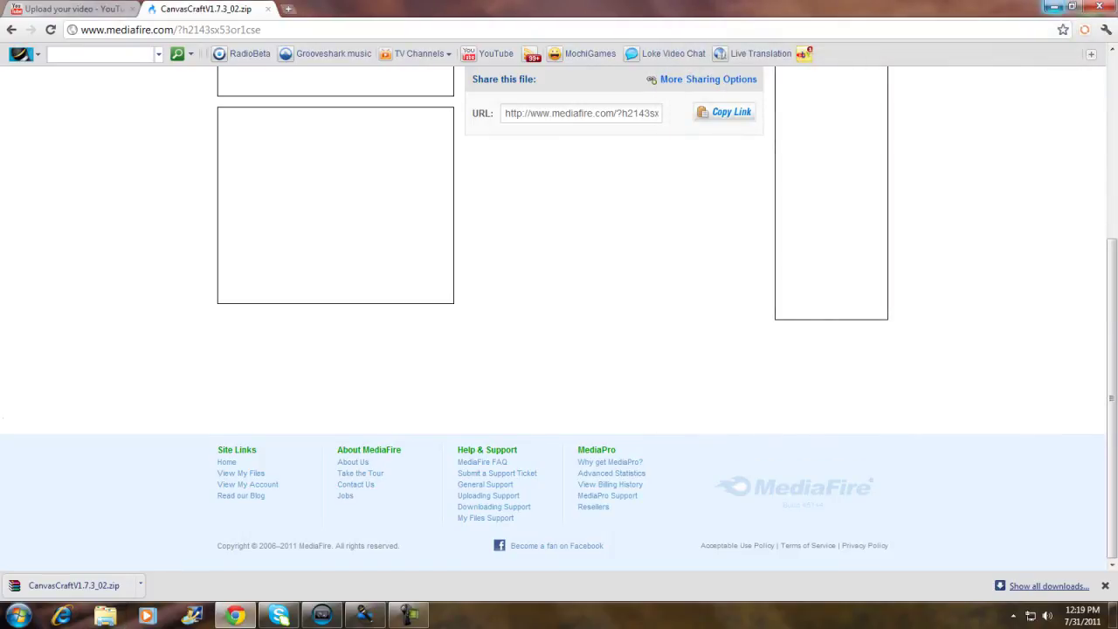
pyautogui.press('super+d')
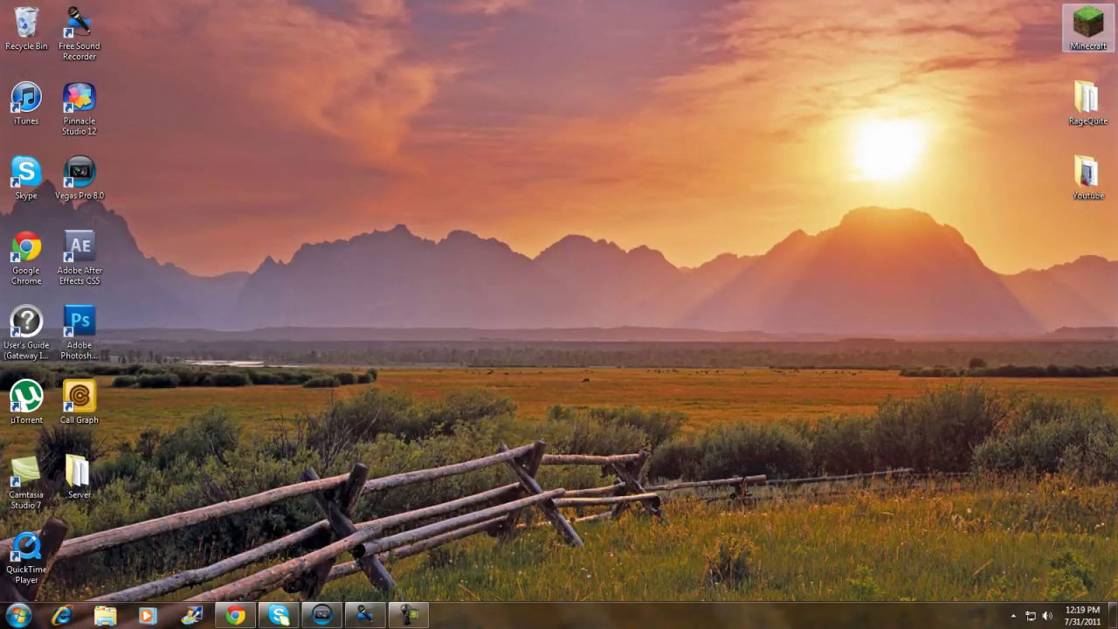
pyautogui.doubleClick(1087, 28)
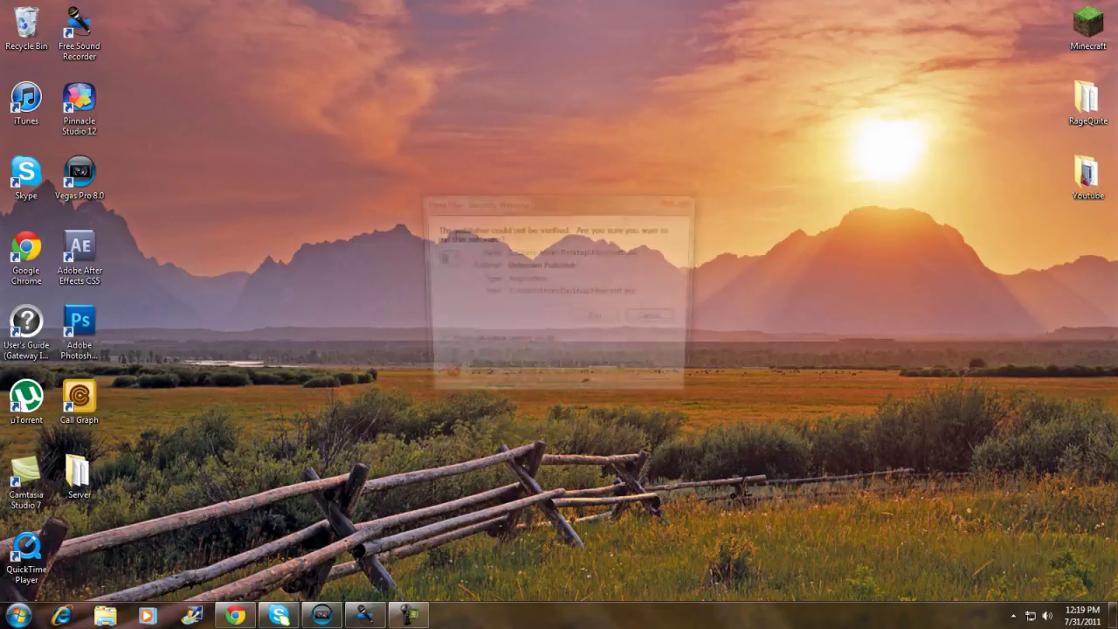
pyautogui.click(597, 319)
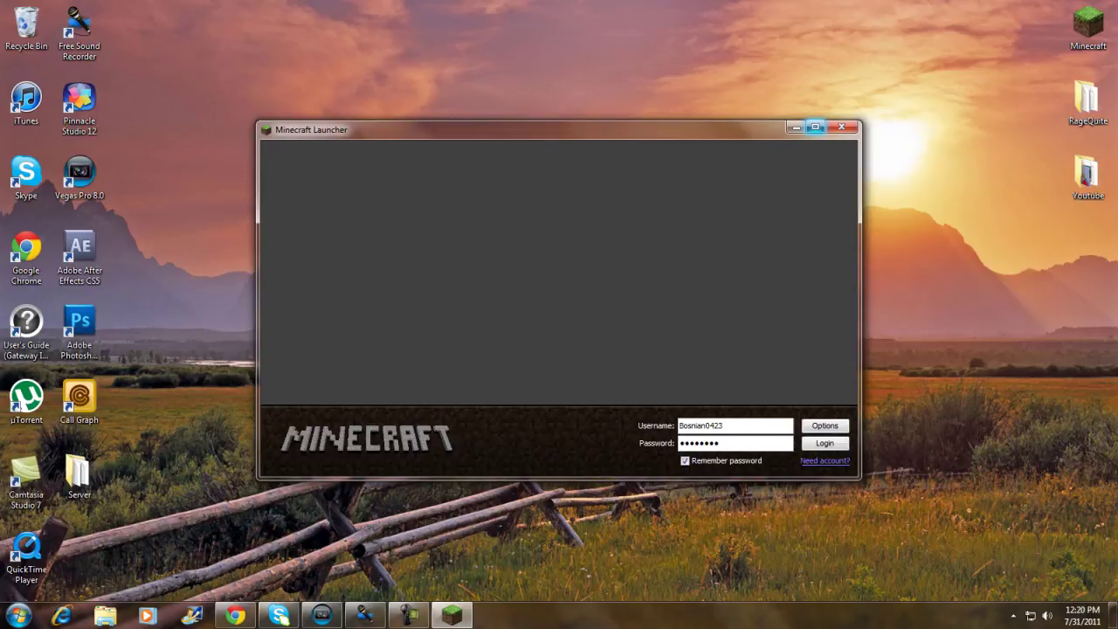
pyautogui.click(815, 127)
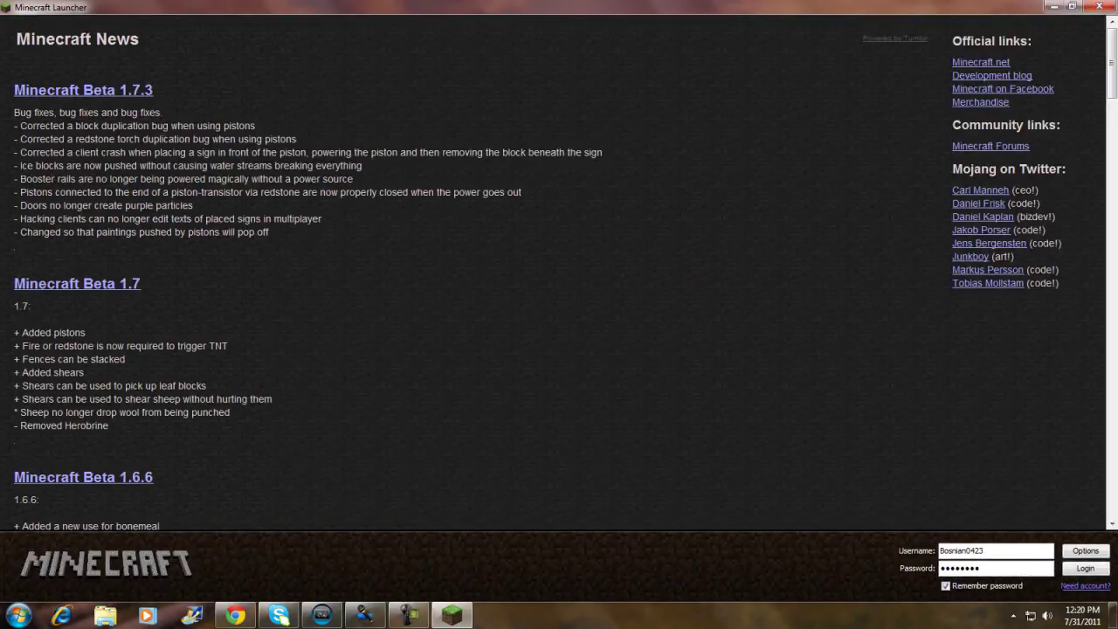
# Step: Log in to Minecraft with the remembered account credentials, retrying the connection until the game starts
pyautogui.press('Return')
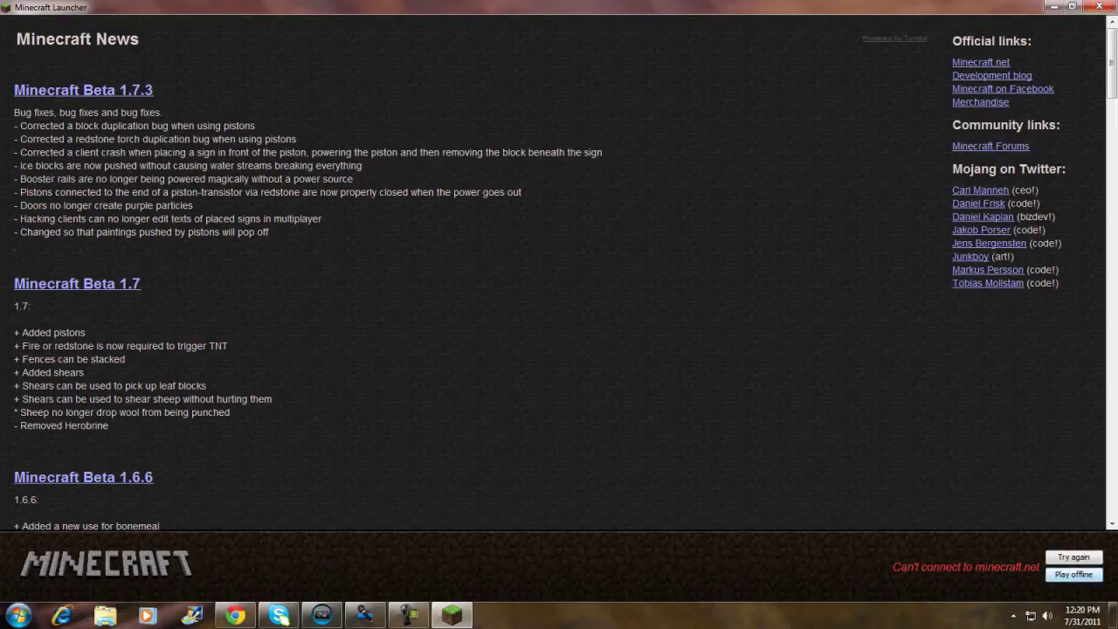
pyautogui.click(1074, 556)
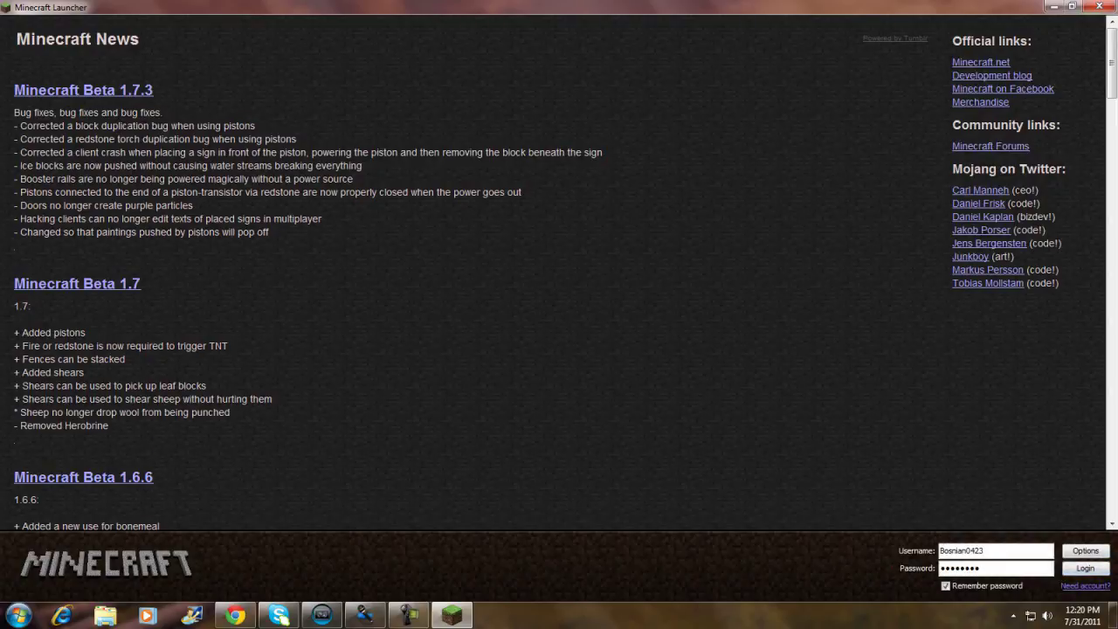
pyautogui.press('Return')
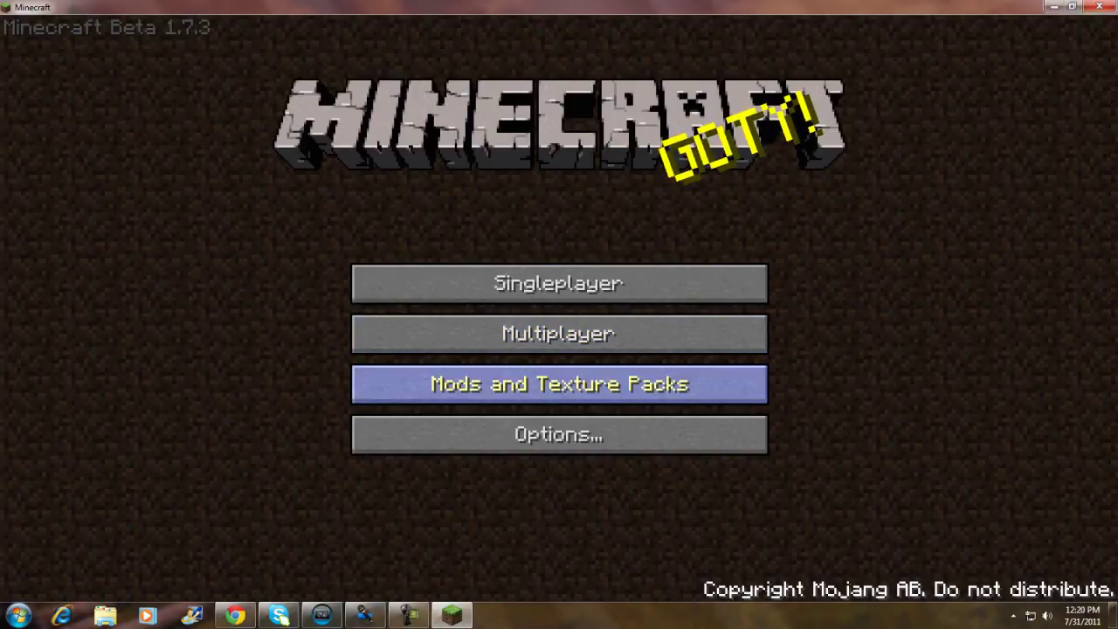
# Step: Select CanvasCraftV1.7.3_02.zip as the active texture pack and return to the main menu
pyautogui.click(559, 385)
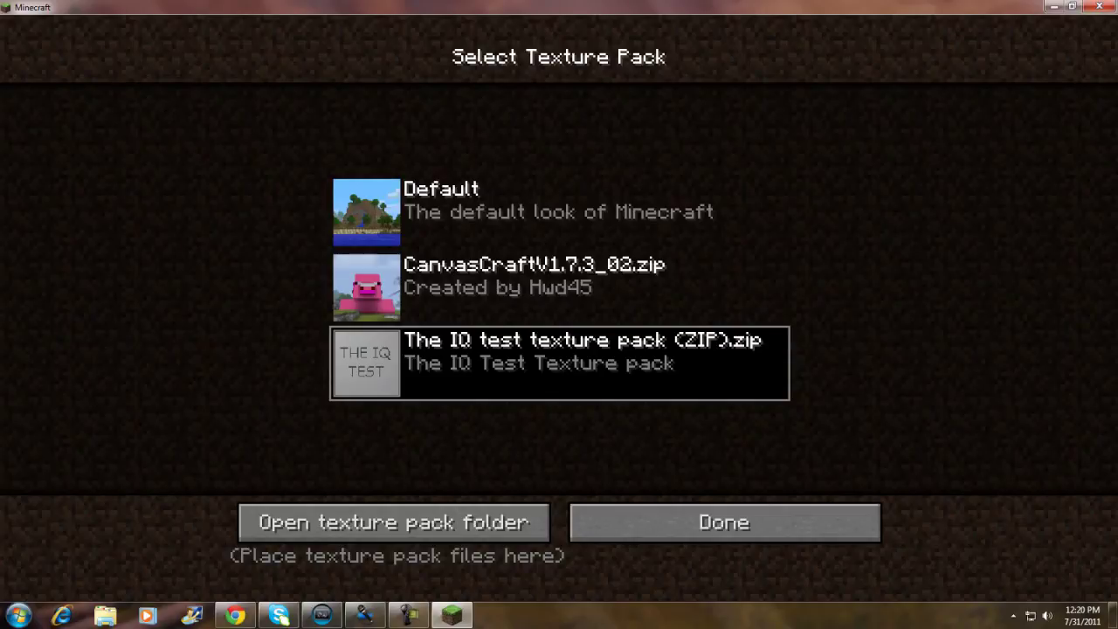
pyautogui.click(558, 287)
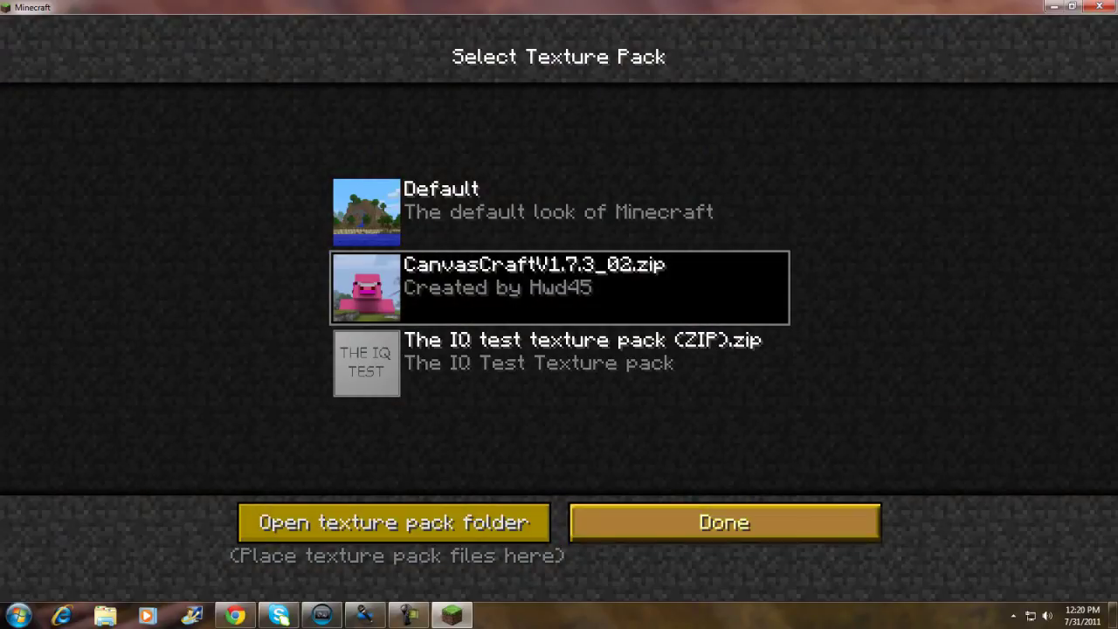
pyautogui.click(724, 522)
# Step: Load the saved singleplayer world named New World
pyautogui.click(559, 282)
pyautogui.click(559, 275)
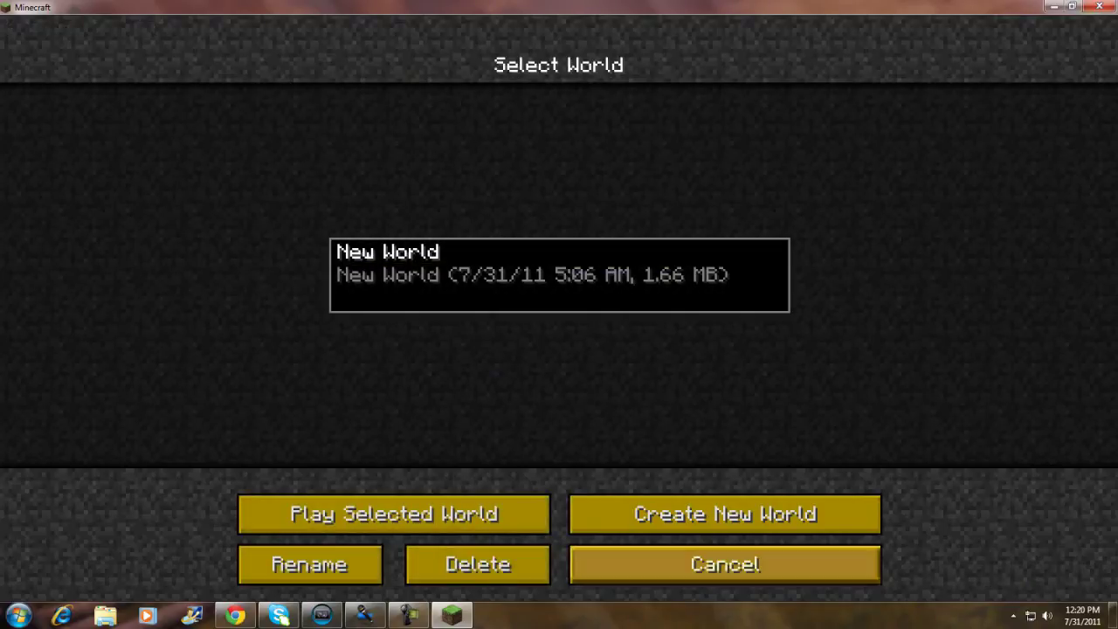
pyautogui.click(392, 513)
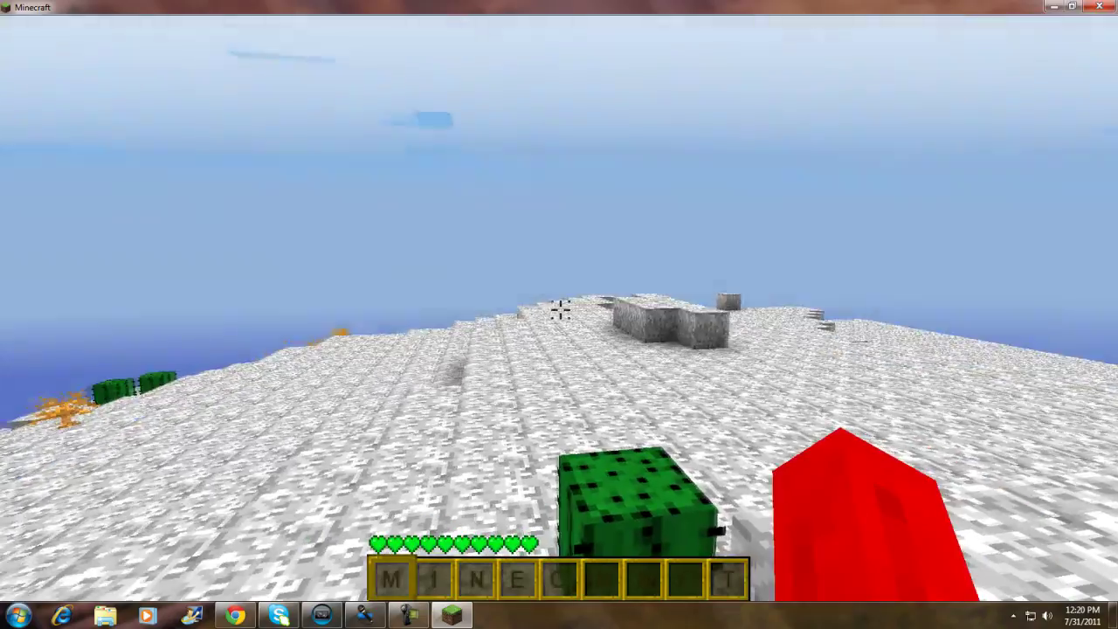
# Step: Walk across the sand, mine one block and place it back after checking its texture in the inventory
pyautogui.press('w')
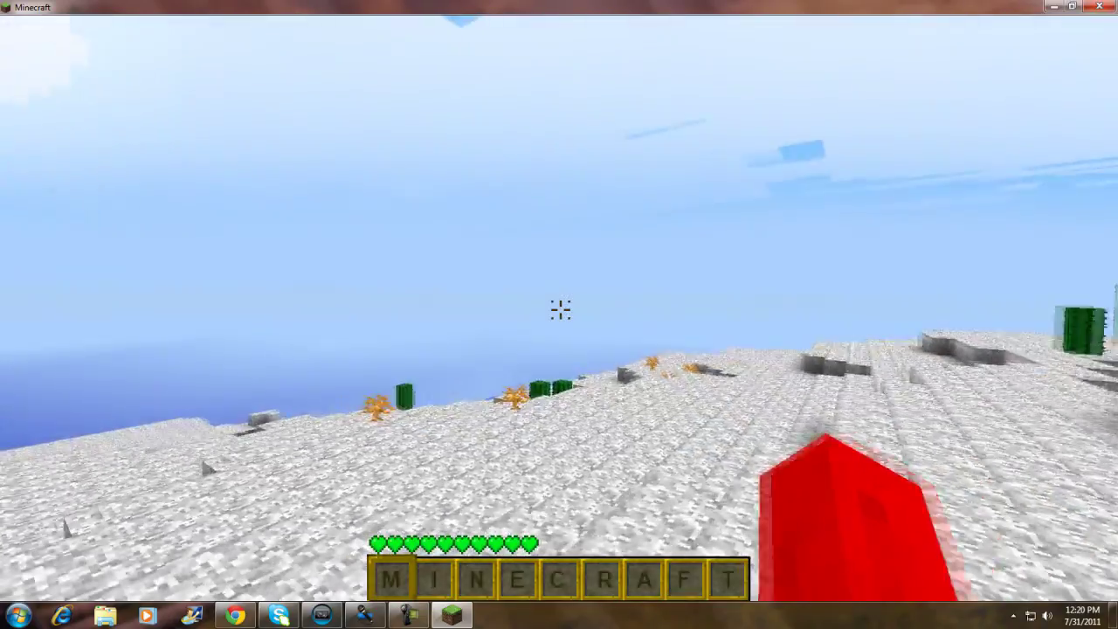
pyautogui.press('w')
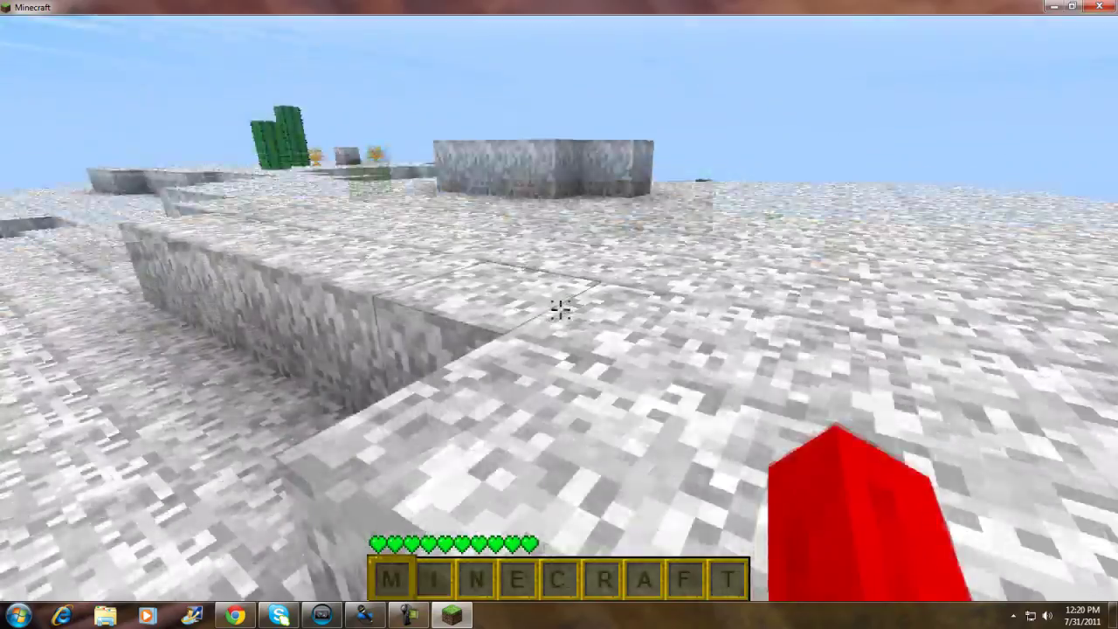
pyautogui.click(559, 310)
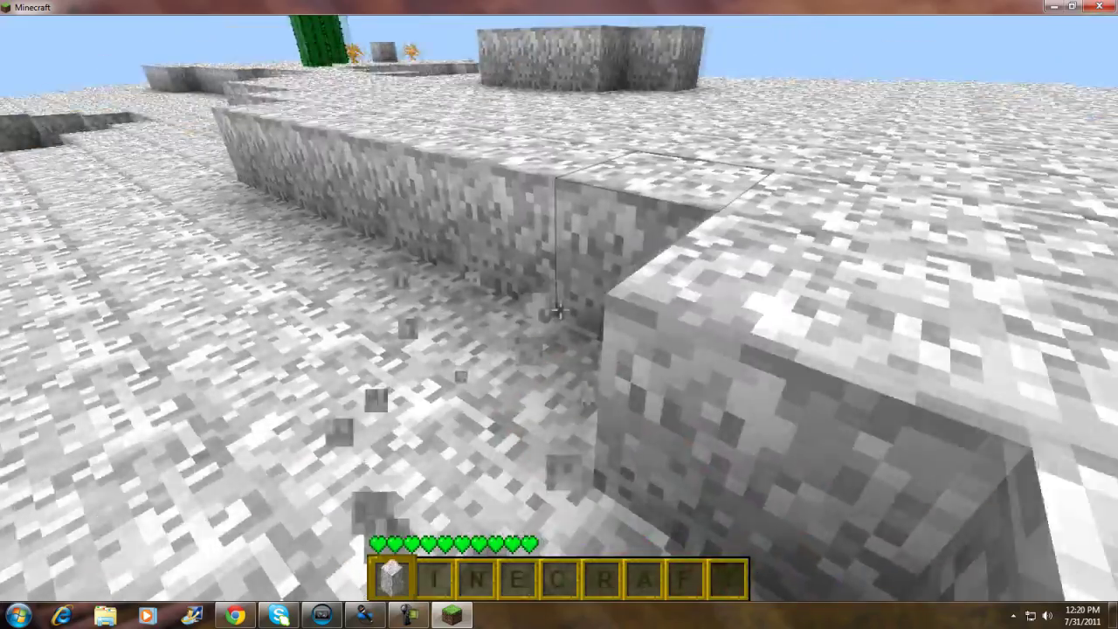
pyautogui.press('e')
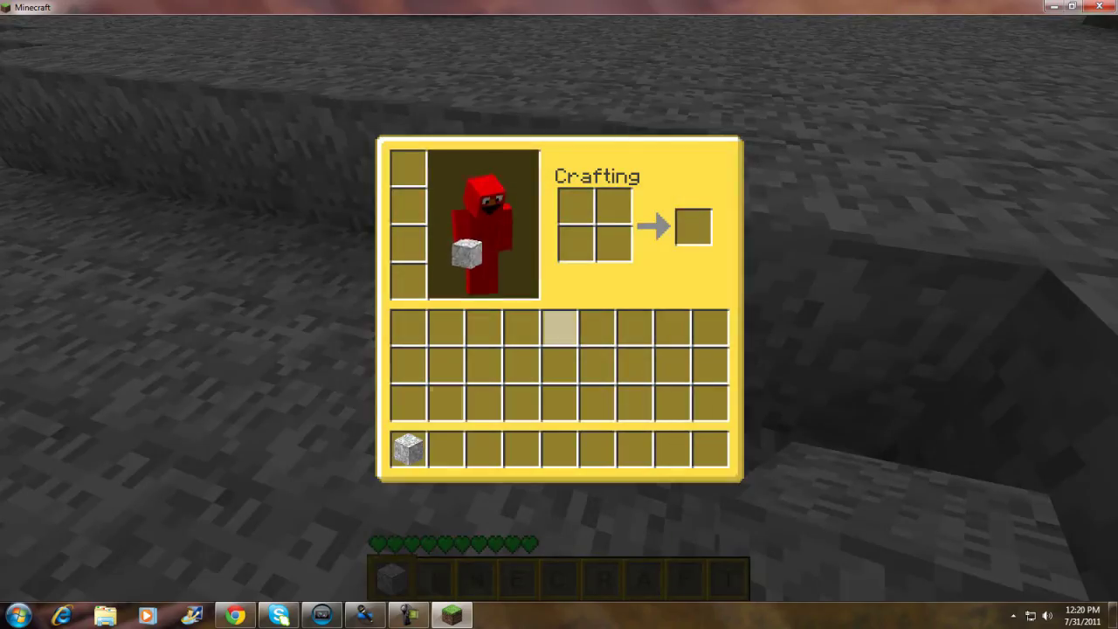
pyautogui.press('e')
pyautogui.rightClick(561, 309)
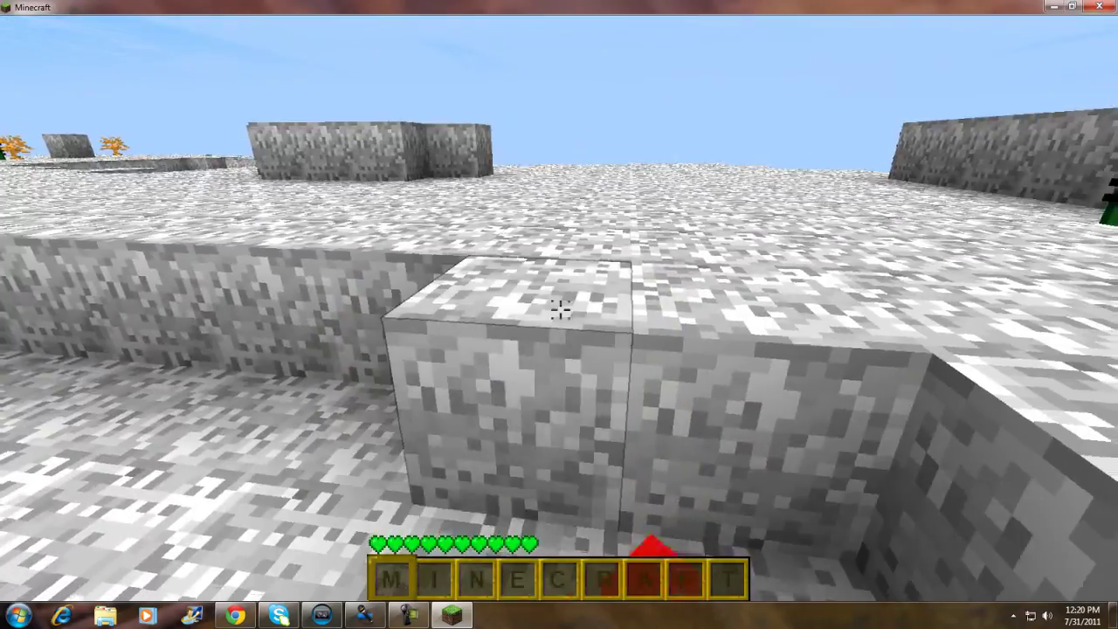
# Step: Explore the terrain on foot and examine the CanvasCraft textures on the landscape, the inventory screen and the character in third-person view
pyautogui.press('w')
pyautogui.press('space')
pyautogui.press('w')
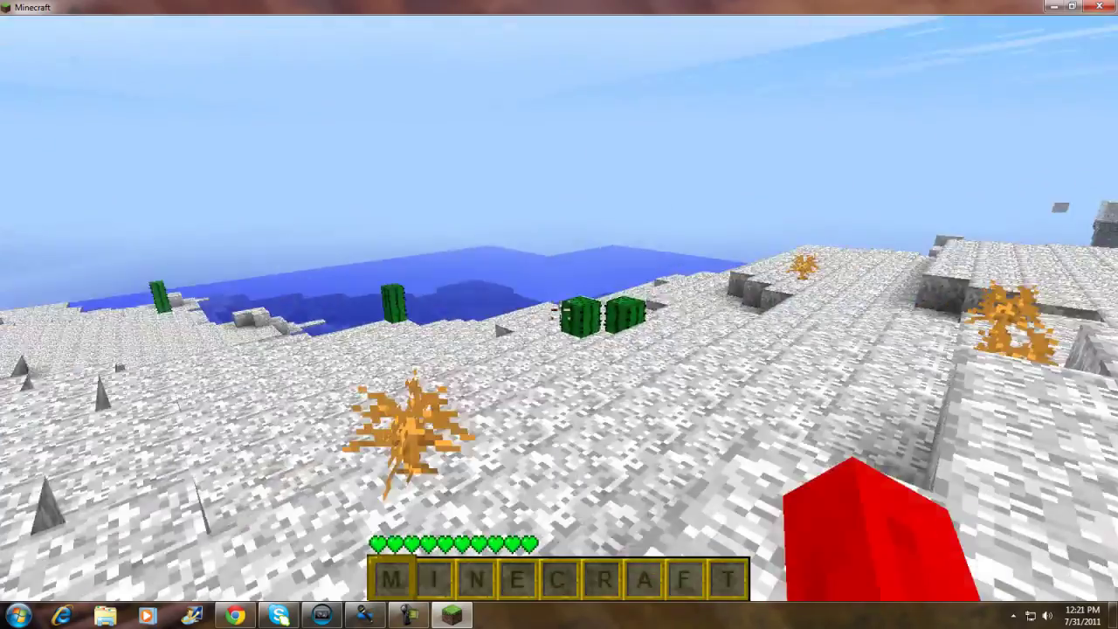
pyautogui.press('space')
pyautogui.press('e')
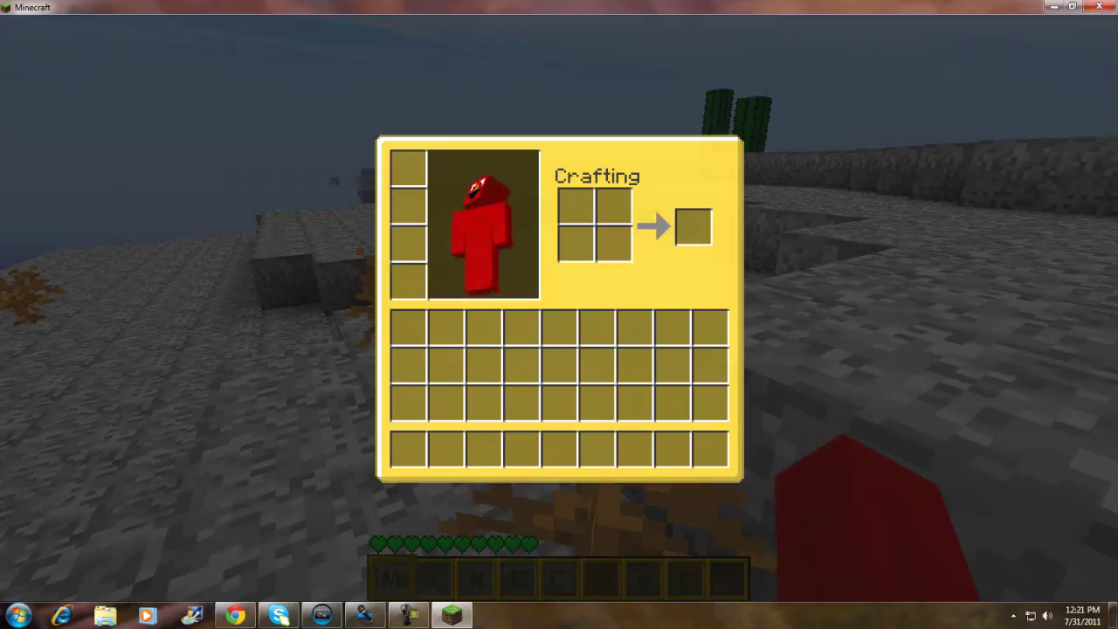
pyautogui.press('e')
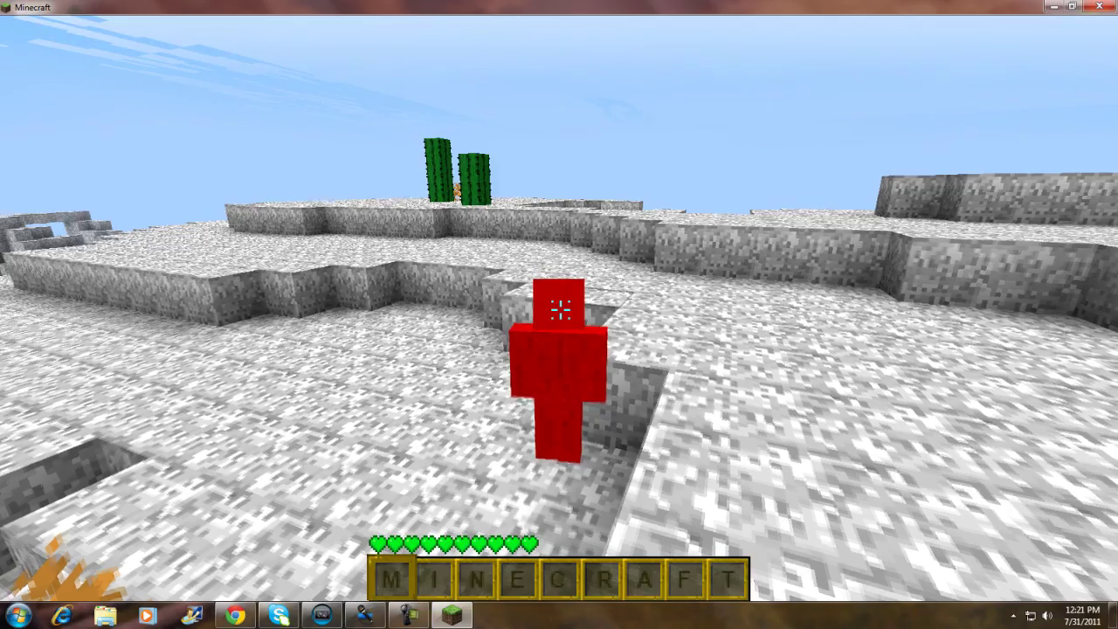
pyautogui.press('w')
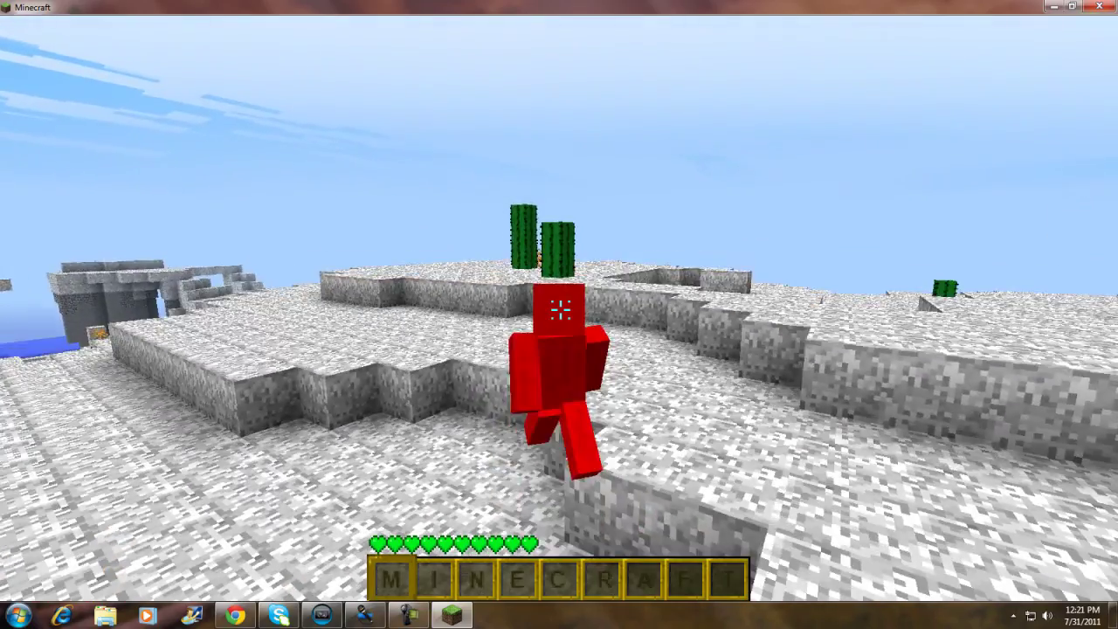